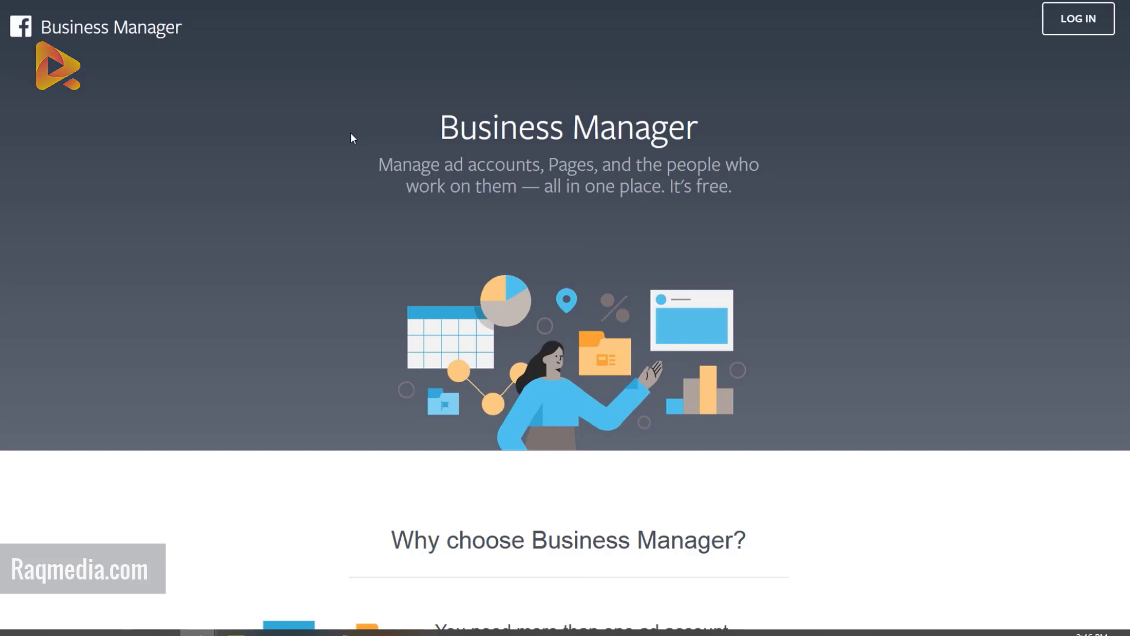
Examine the landing page's reasons for choosing Business Manager and start filling in the Facebook login form
{"action": "scroll", "coordinate": [850, 353], "scroll_direction": "down", "scroll_amount": 3}
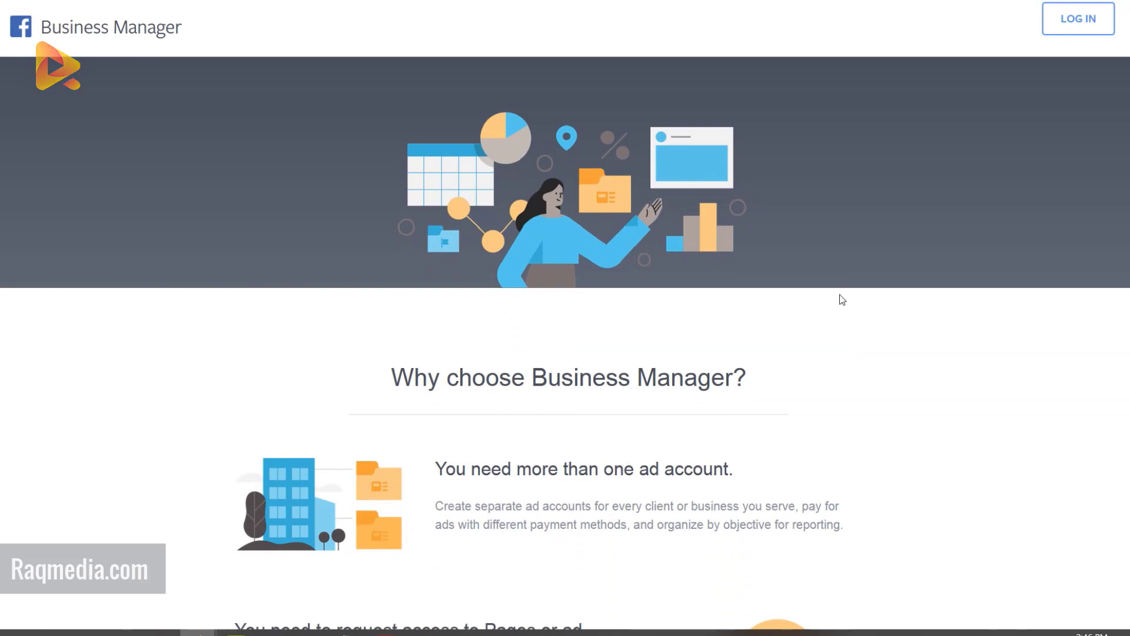
{"action": "scroll", "coordinate": [842, 289], "scroll_direction": "up", "scroll_amount": 3}
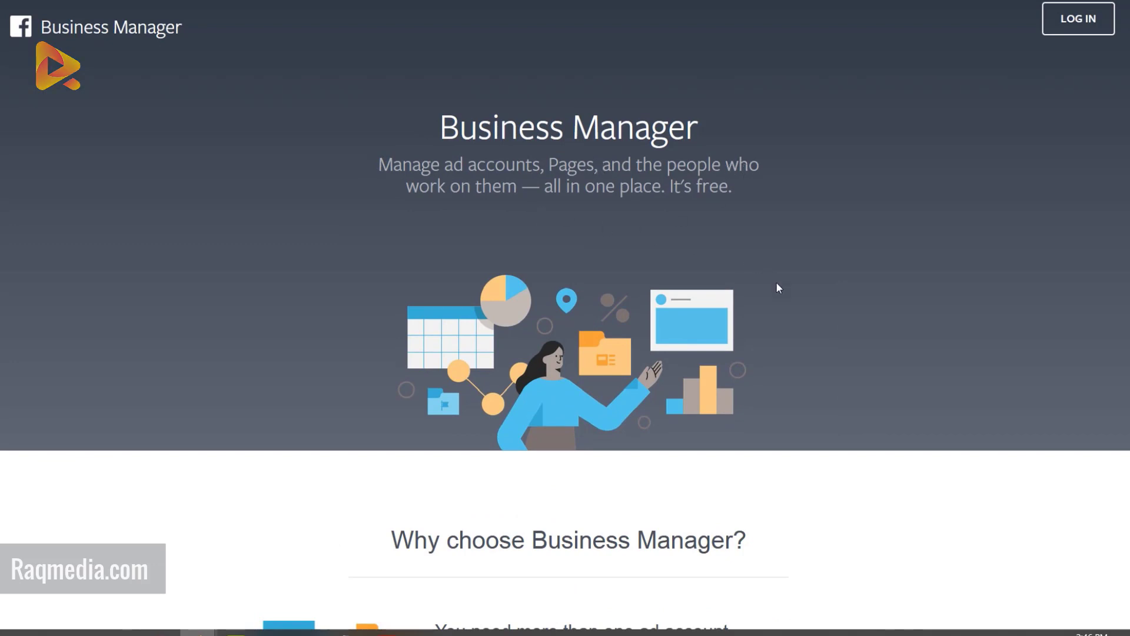
{"action": "scroll", "coordinate": [778, 287], "scroll_direction": "down", "scroll_amount": 10}
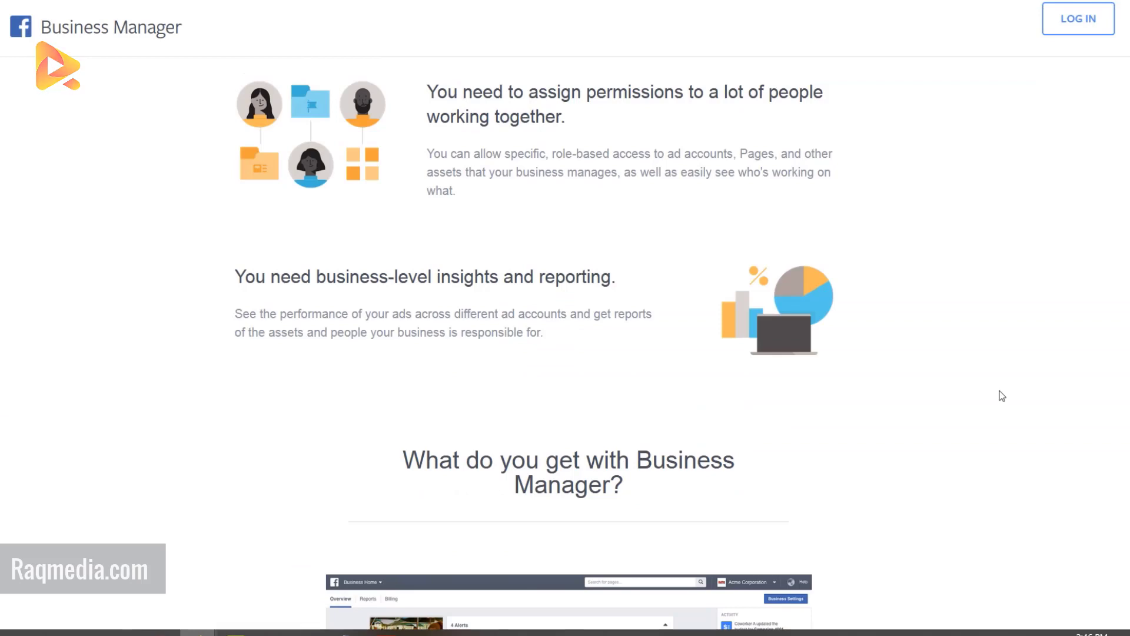
{"action": "scroll", "coordinate": [1002, 396], "scroll_direction": "up", "scroll_amount": 3}
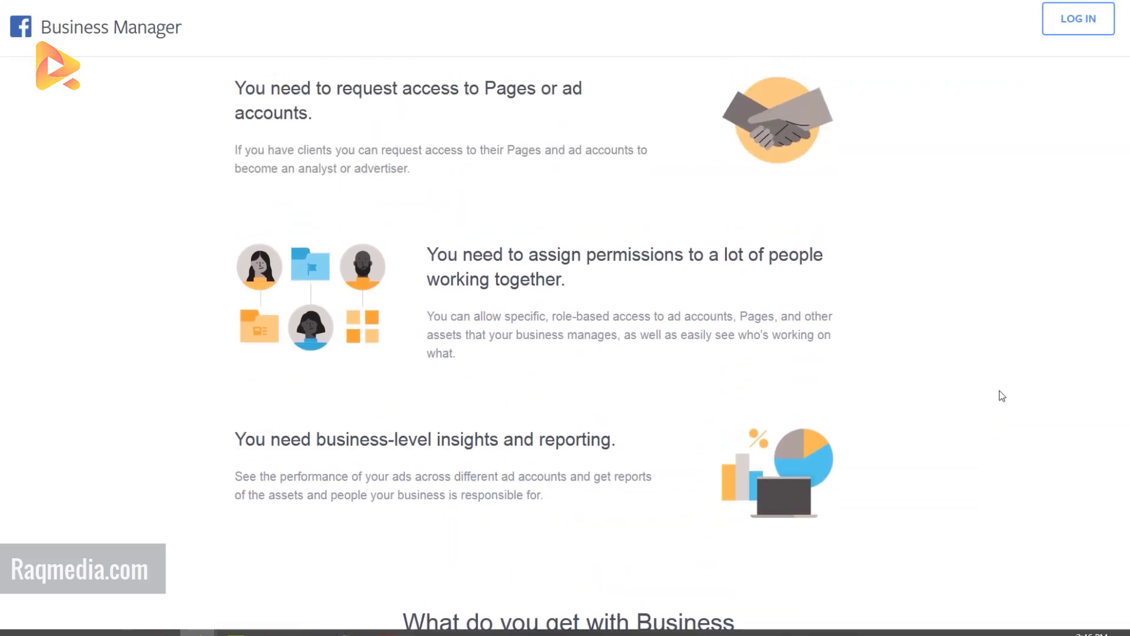
{"action": "scroll", "coordinate": [1001, 396], "scroll_direction": "up", "scroll_amount": 5}
{"action": "scroll", "coordinate": [1002, 396], "scroll_direction": "up", "scroll_amount": 6}
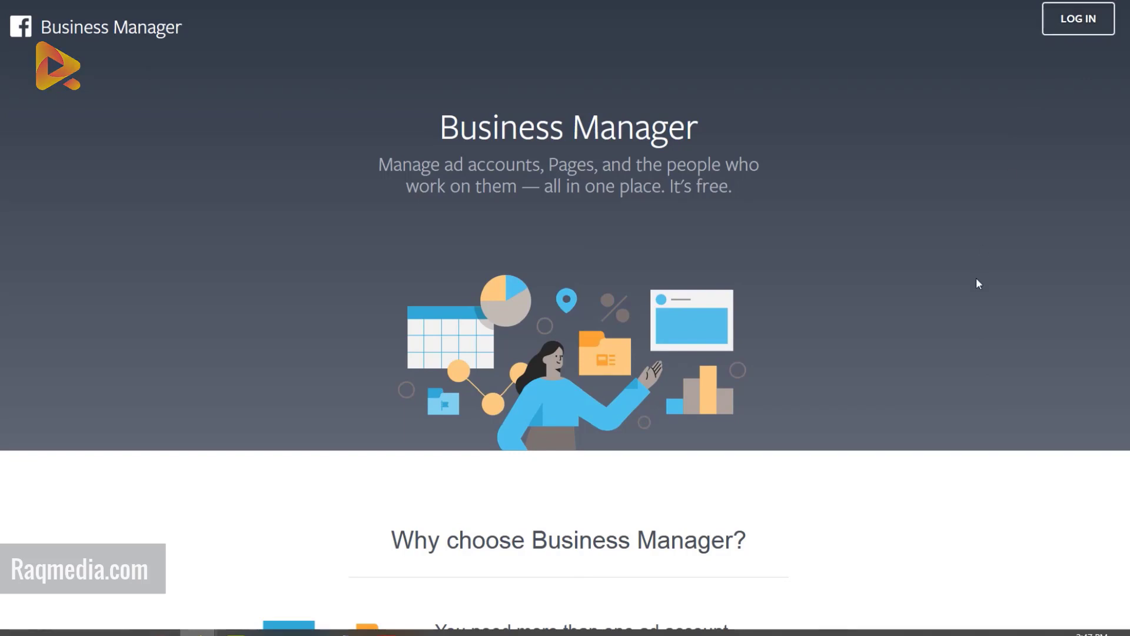
{"action": "scroll", "coordinate": [976, 283], "scroll_direction": "down", "scroll_amount": 7}
{"action": "scroll", "coordinate": [976, 287], "scroll_direction": "up", "scroll_amount": 7}
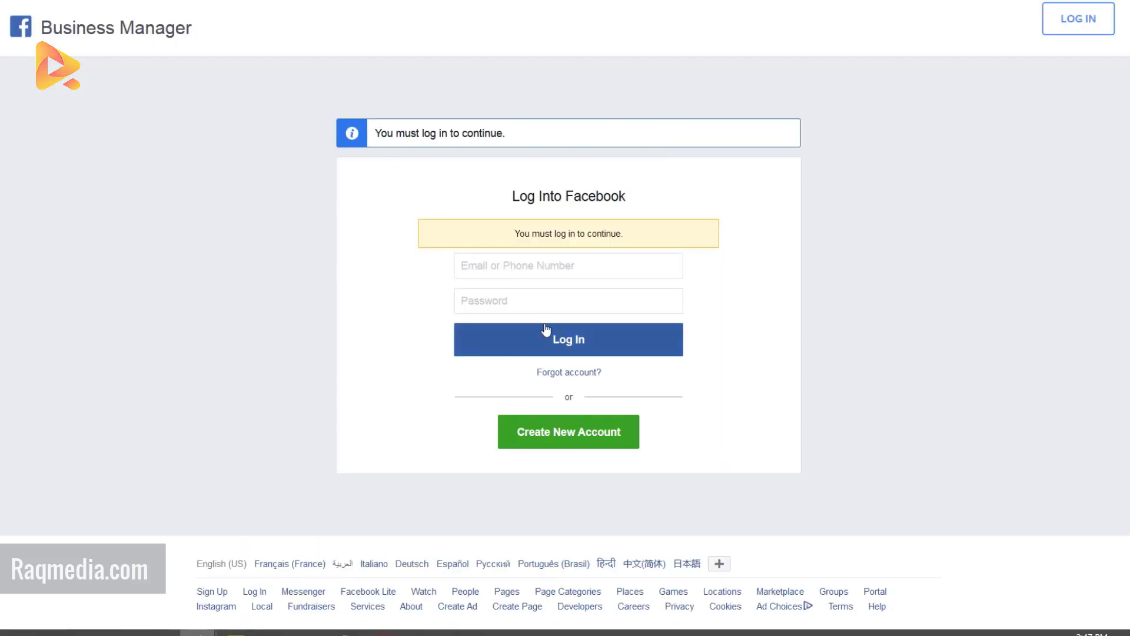
{"action": "left_click", "coordinate": [652, 294]}
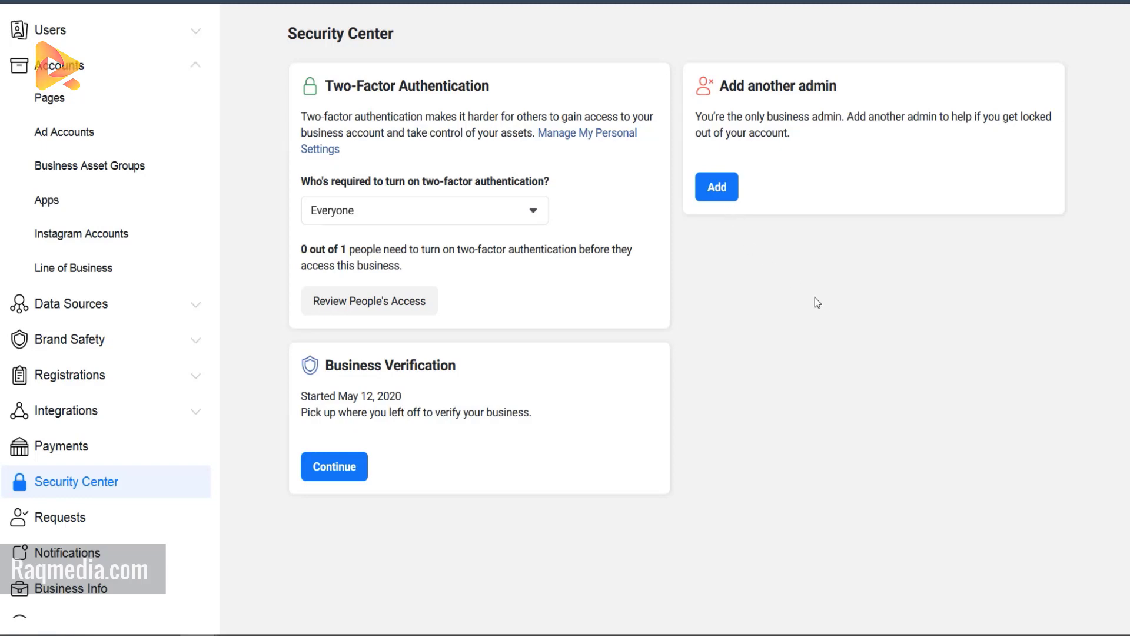
View the invitation form for adding another admin in the Security Center and close it without inviting anyone
{"action": "left_click_drag", "start_coordinate": [843, 117], "coordinate": [719, 86]}
{"action": "left_click", "coordinate": [926, 209]}
{"action": "left_click", "coordinate": [716, 186]}
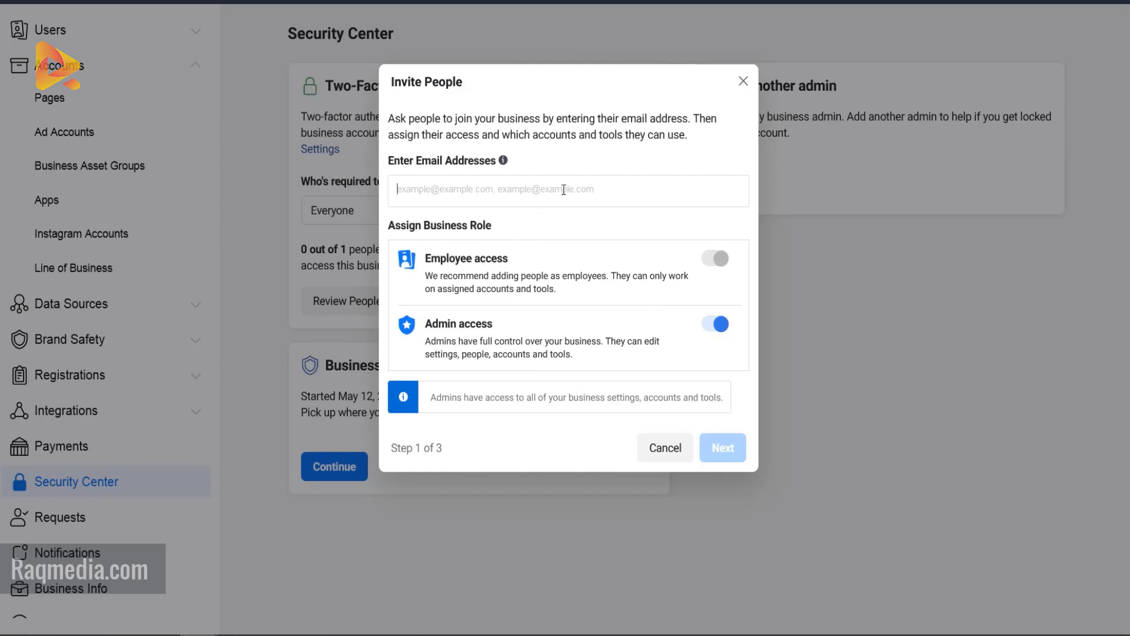
{"action": "left_click", "coordinate": [743, 81]}
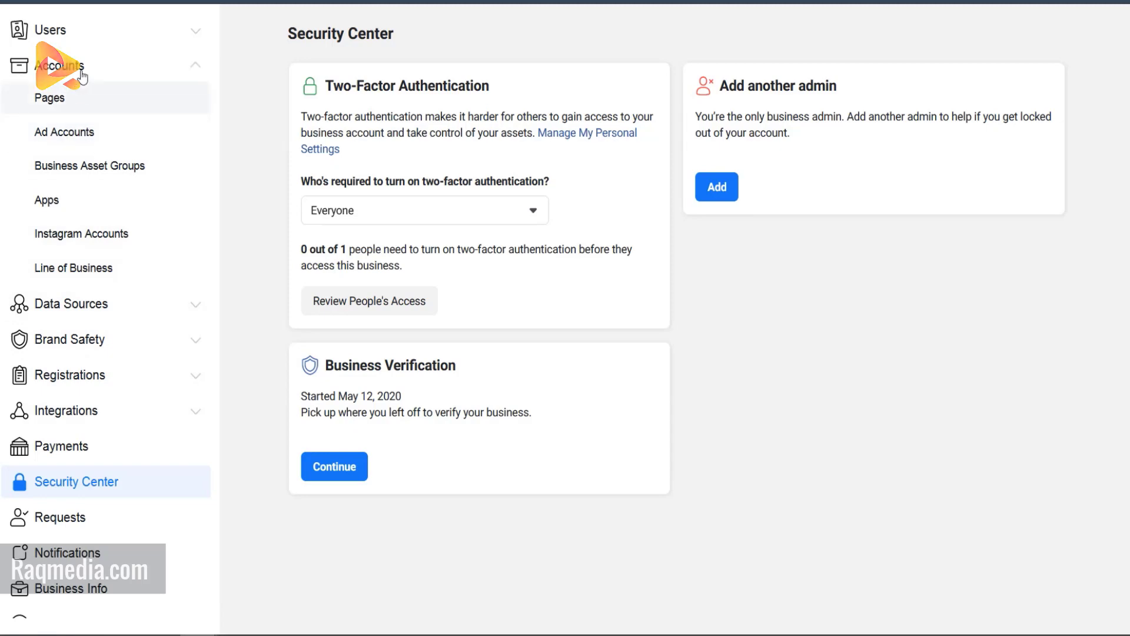
Go to the business's ad accounts and view the form for adding an existing ad account by ID, closing it unfilled
{"action": "left_click", "coordinate": [73, 139]}
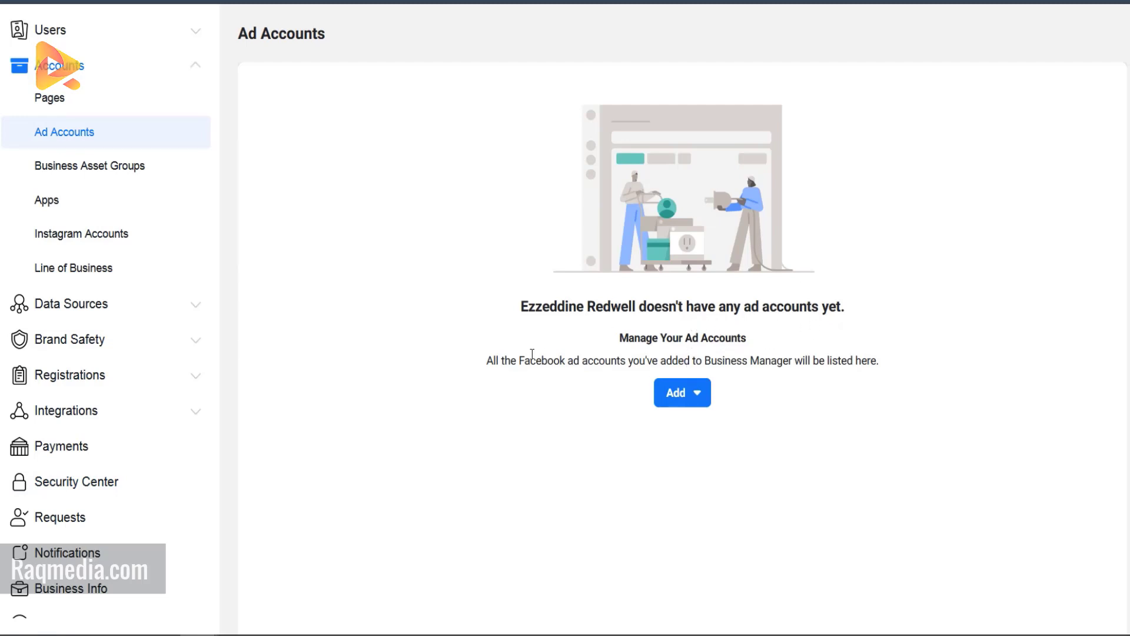
{"action": "left_click", "coordinate": [703, 401]}
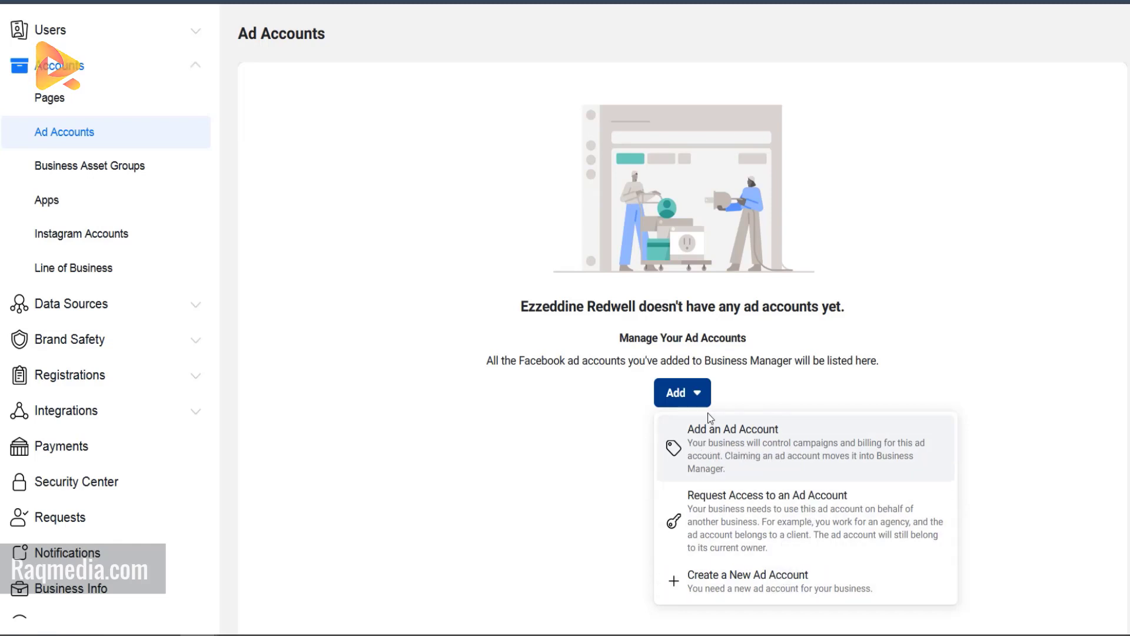
{"action": "left_click", "coordinate": [756, 445]}
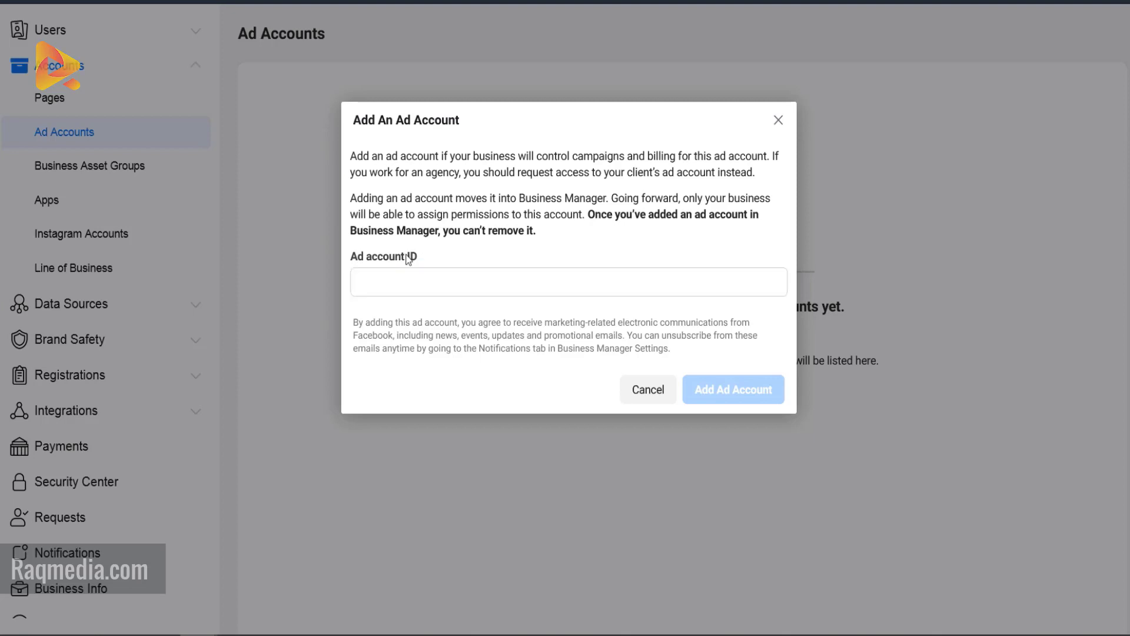
{"action": "key", "text": "ctrl+a"}
{"action": "left_click", "coordinate": [437, 254]}
{"action": "left_click", "coordinate": [440, 284]}
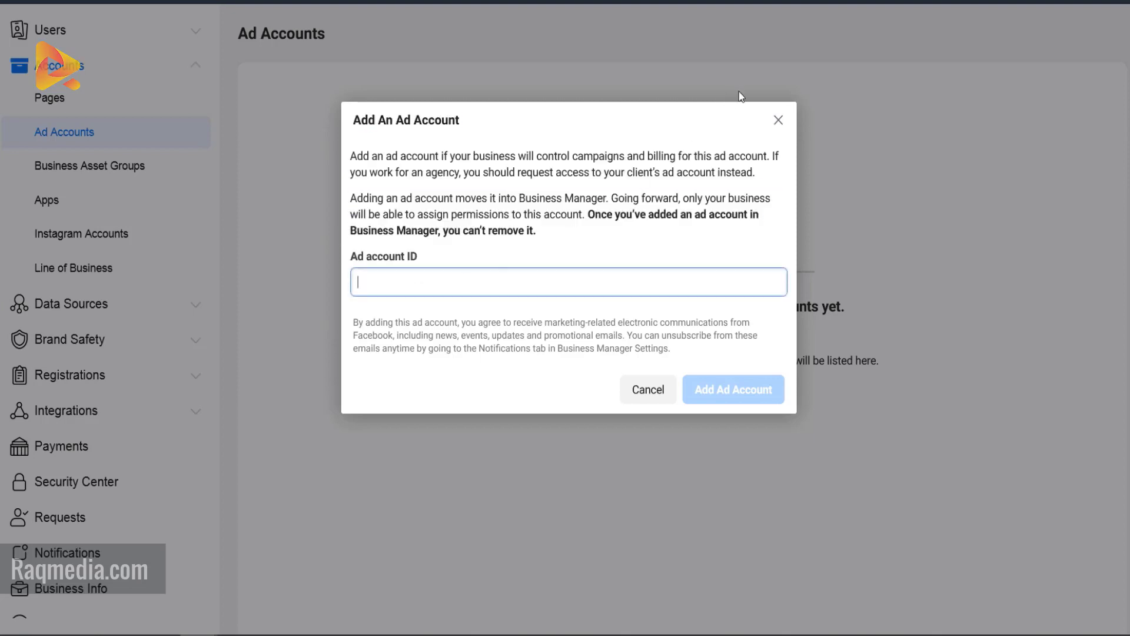
{"action": "left_click", "coordinate": [779, 121]}
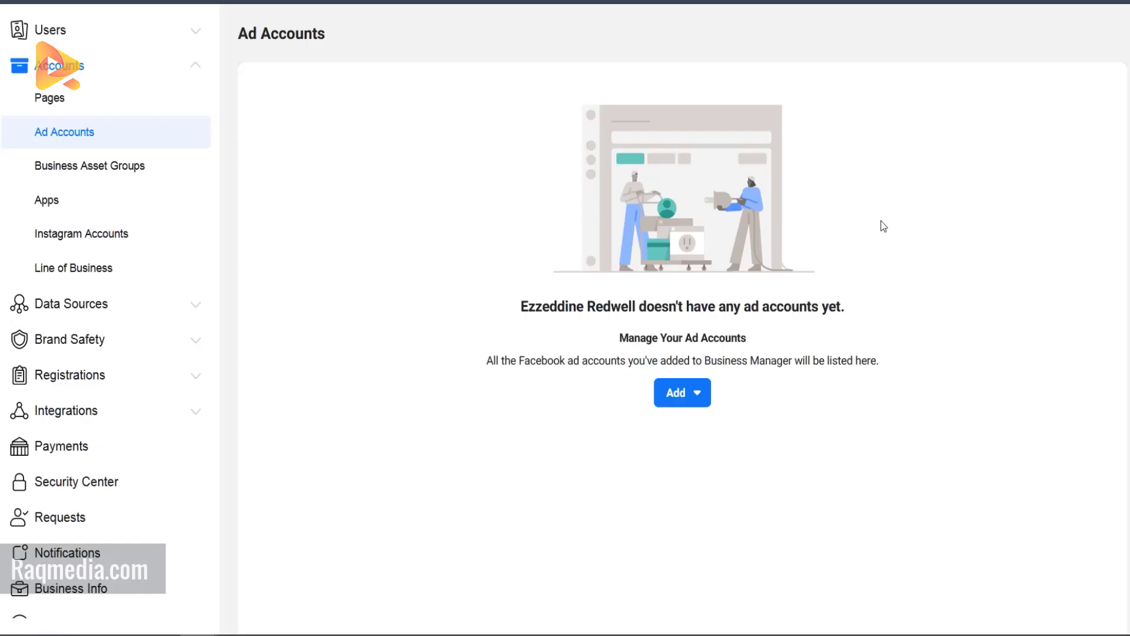
Start a request for access to an ad account with Raqmedia as the primary Page, and close it unsent
{"action": "left_click", "coordinate": [676, 396]}
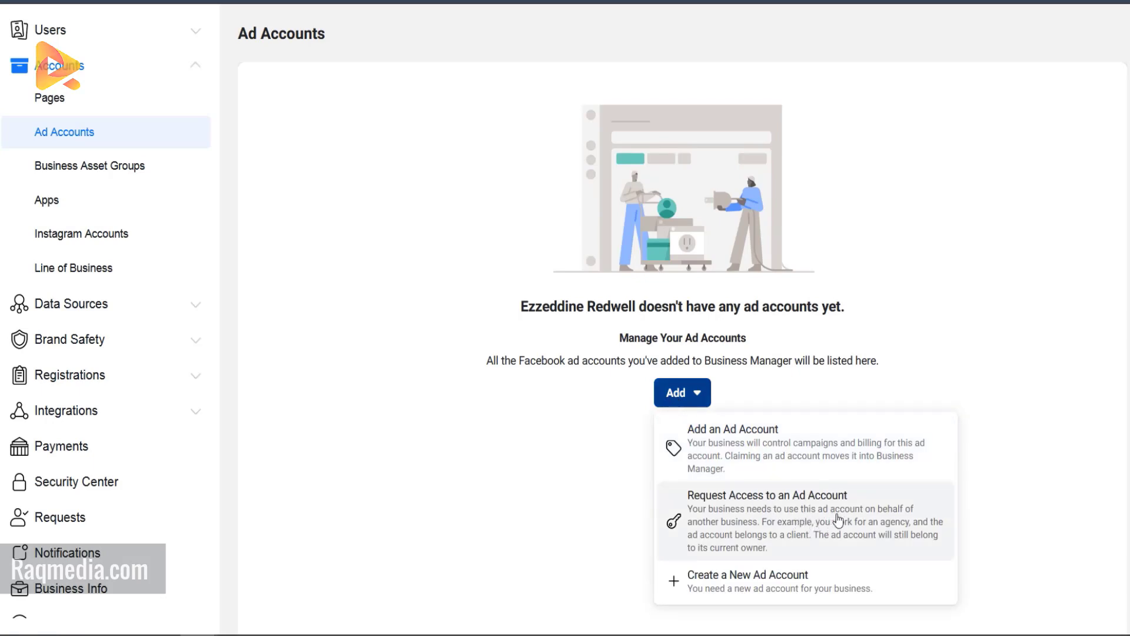
{"action": "left_click", "coordinate": [817, 506]}
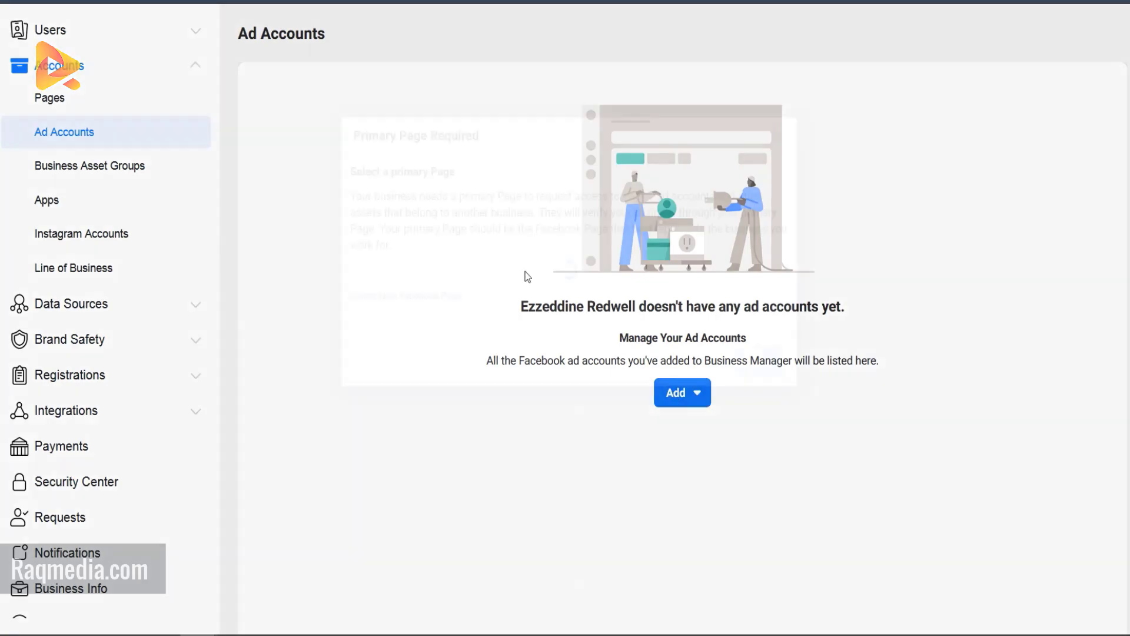
{"action": "left_click", "coordinate": [593, 281]}
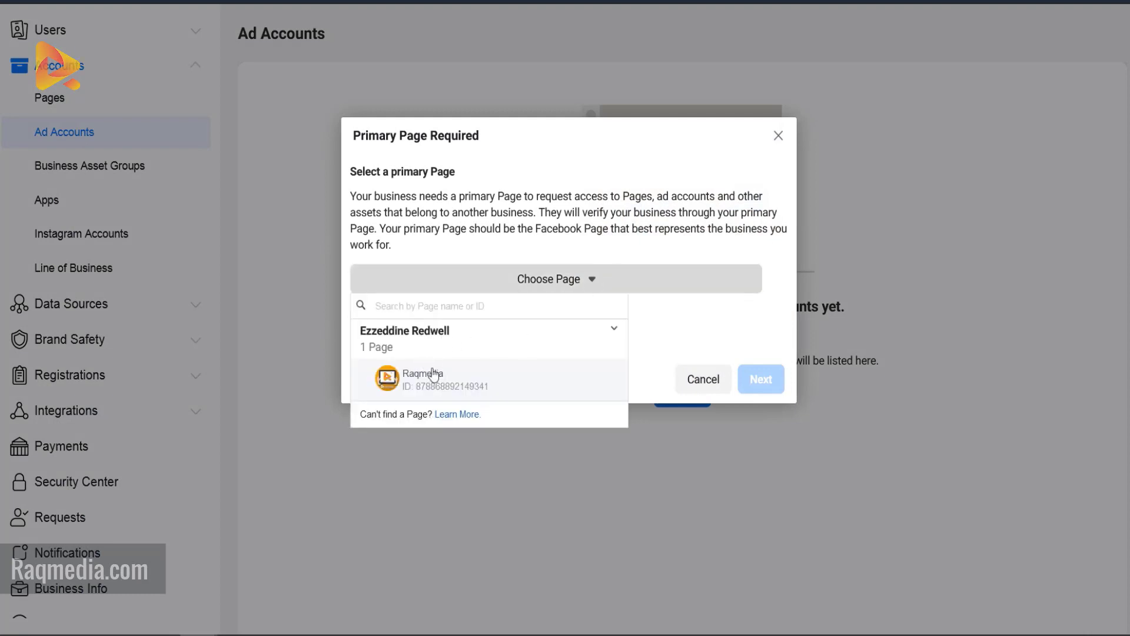
{"action": "left_click", "coordinate": [623, 387]}
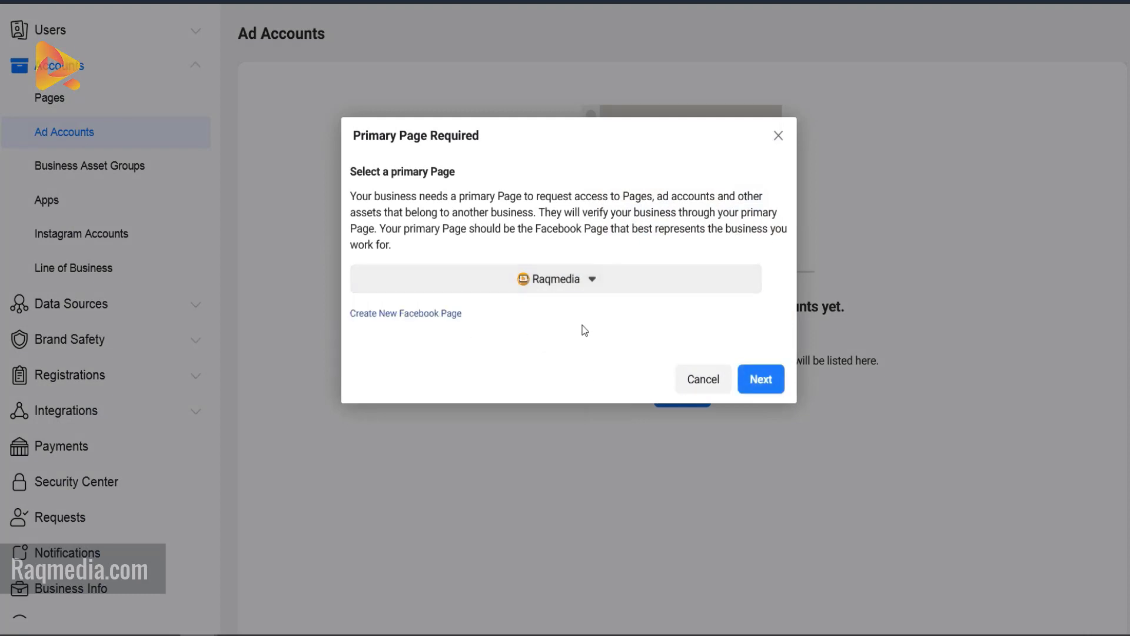
{"action": "left_click", "coordinate": [777, 139]}
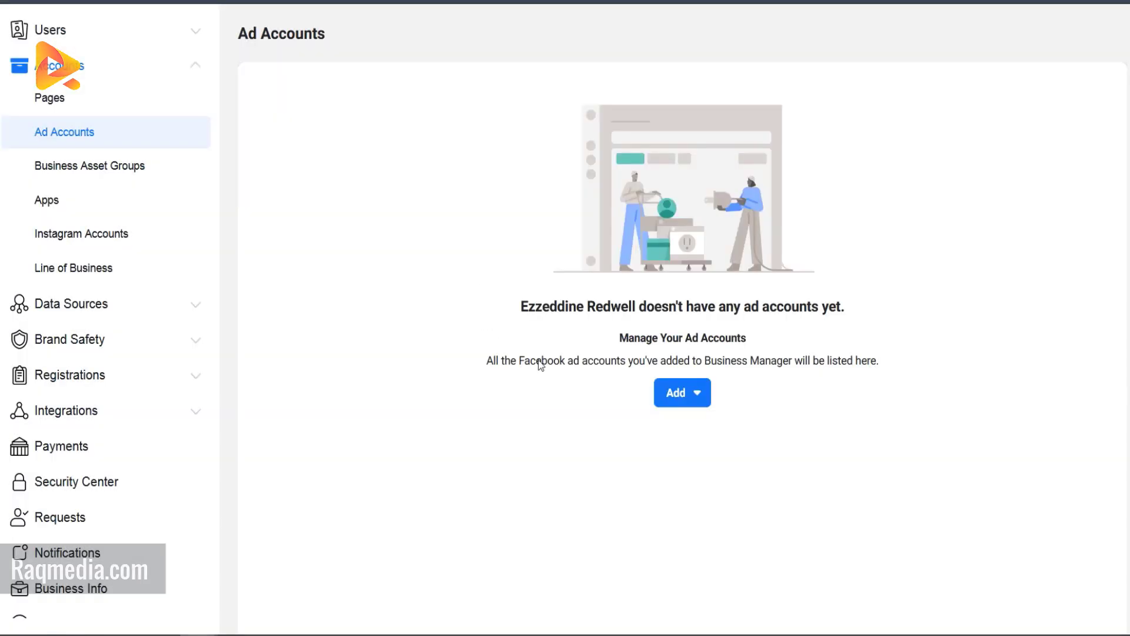
Set up a new ad account named Raqmedia with time zone (GMT-04:00) America/New York and currency USD – US Dollars
{"action": "left_click", "coordinate": [692, 398]}
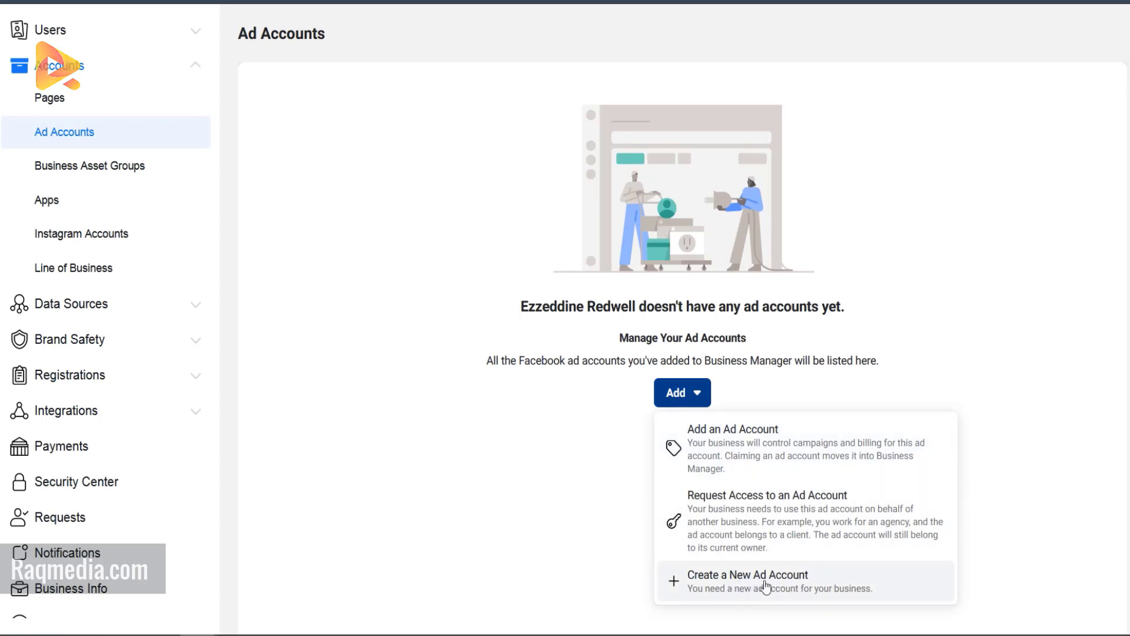
{"action": "left_click", "coordinate": [790, 586]}
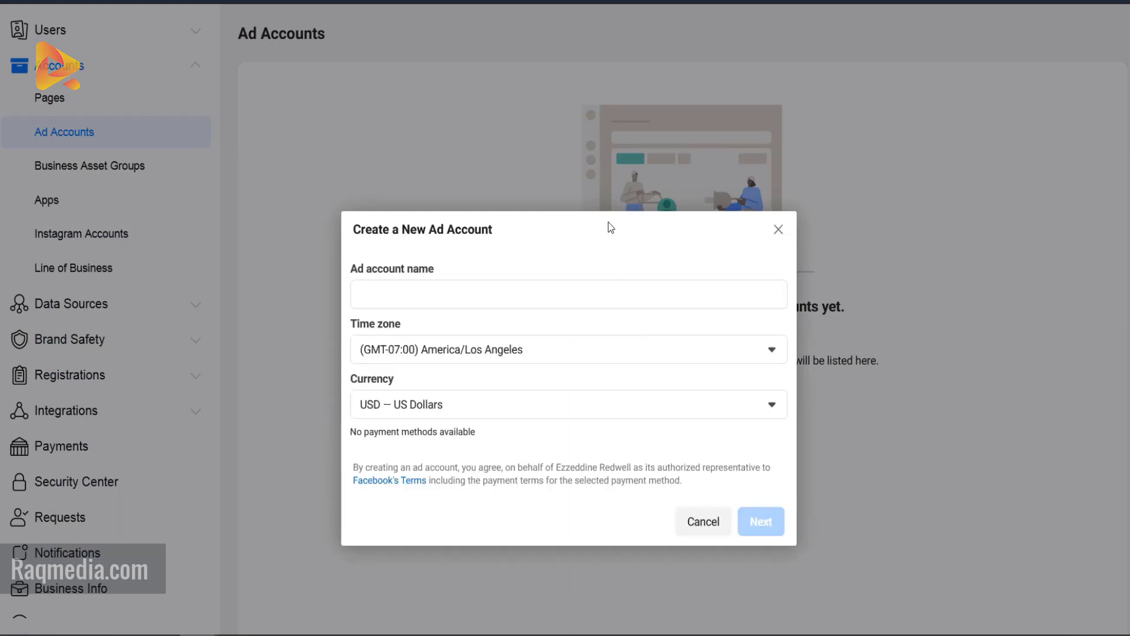
{"action": "triple_click", "coordinate": [600, 227]}
{"action": "left_click", "coordinate": [568, 252]}
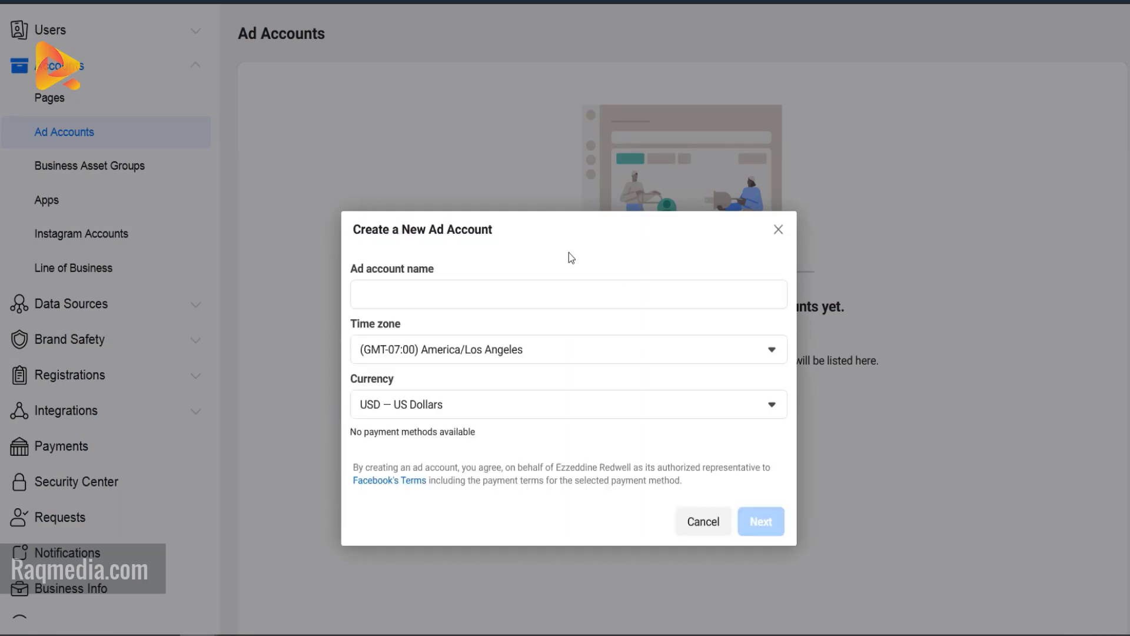
{"action": "left_click", "coordinate": [429, 297]}
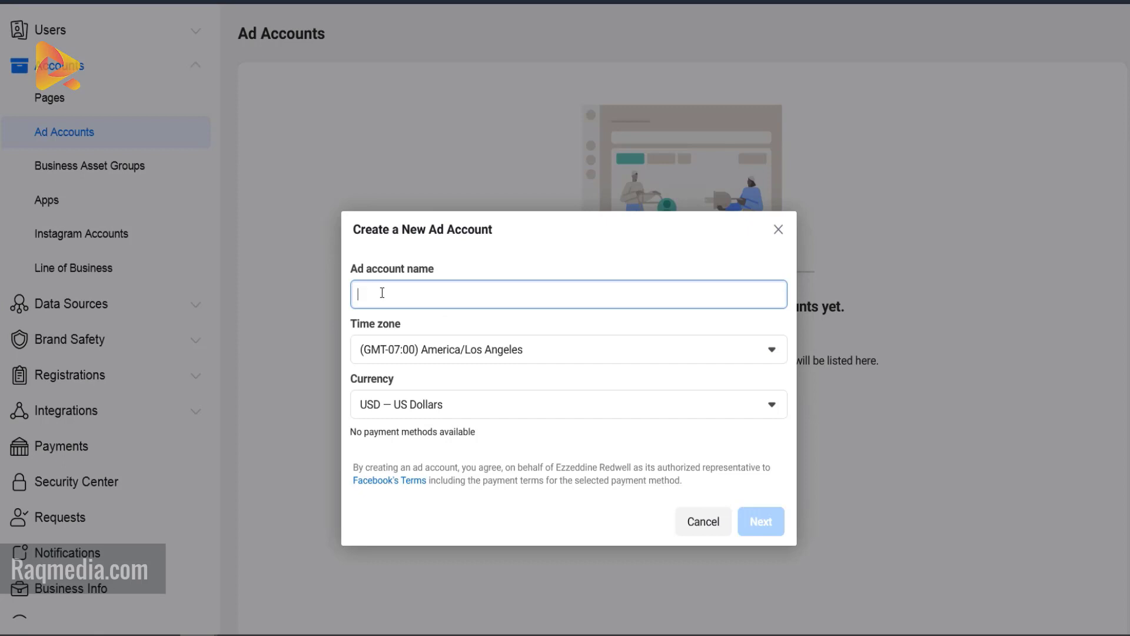
{"action": "left_click", "coordinate": [495, 350]}
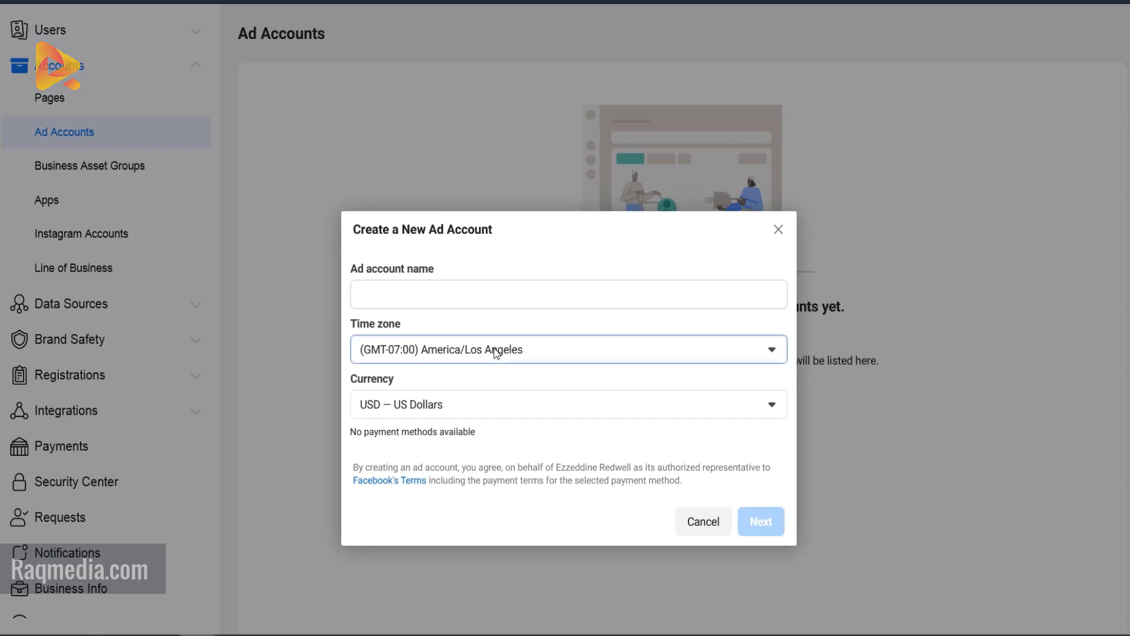
{"action": "left_click", "coordinate": [703, 360]}
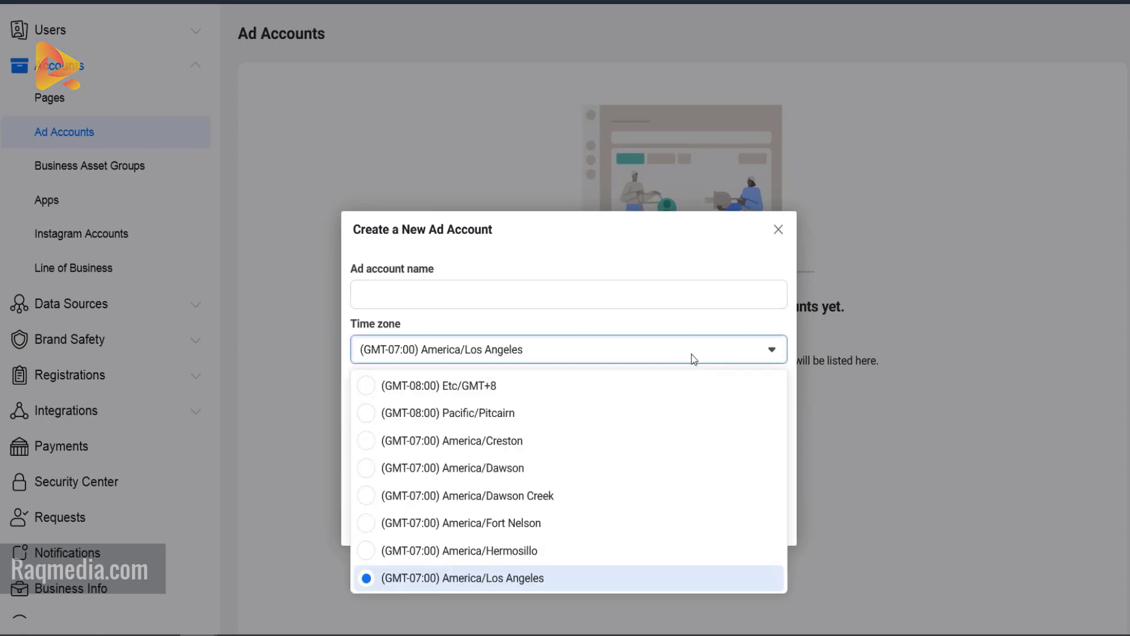
{"action": "left_click", "coordinate": [663, 244]}
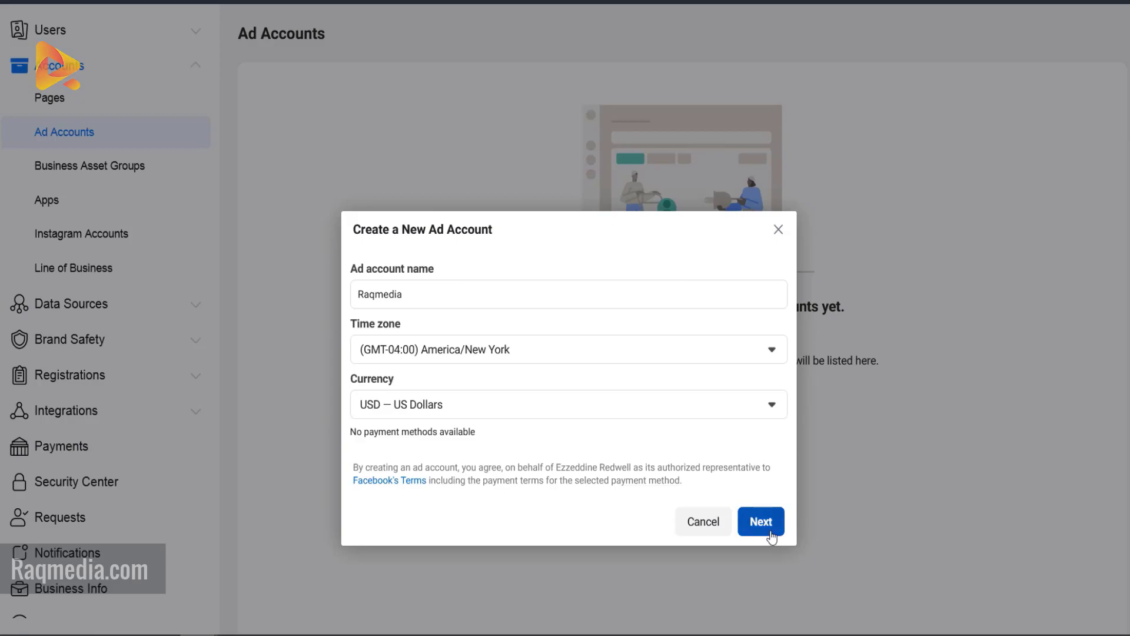
{"action": "left_click", "coordinate": [774, 534]}
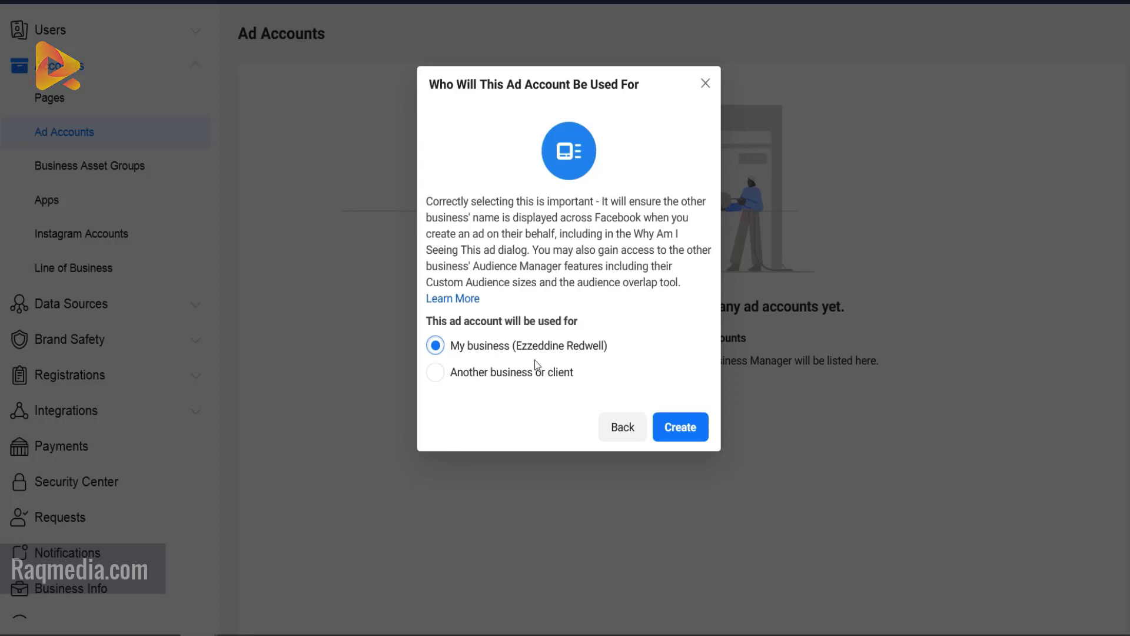
Check the options for another business or client, choose My business as the ad account's use, and create the account
{"action": "left_click", "coordinate": [500, 373]}
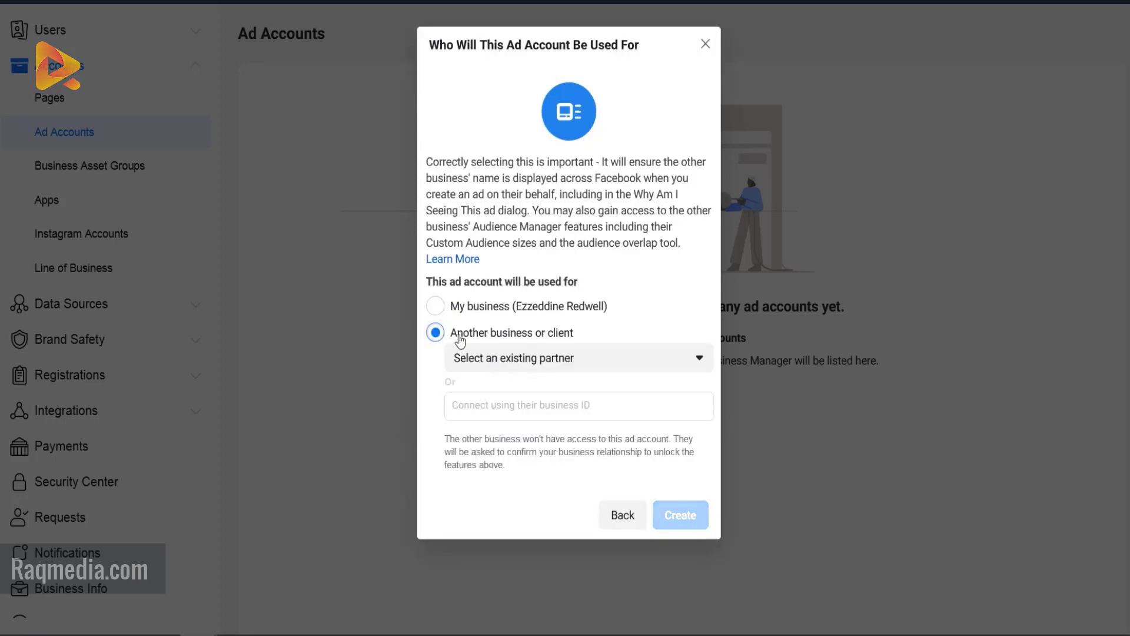
{"action": "left_click", "coordinate": [649, 365]}
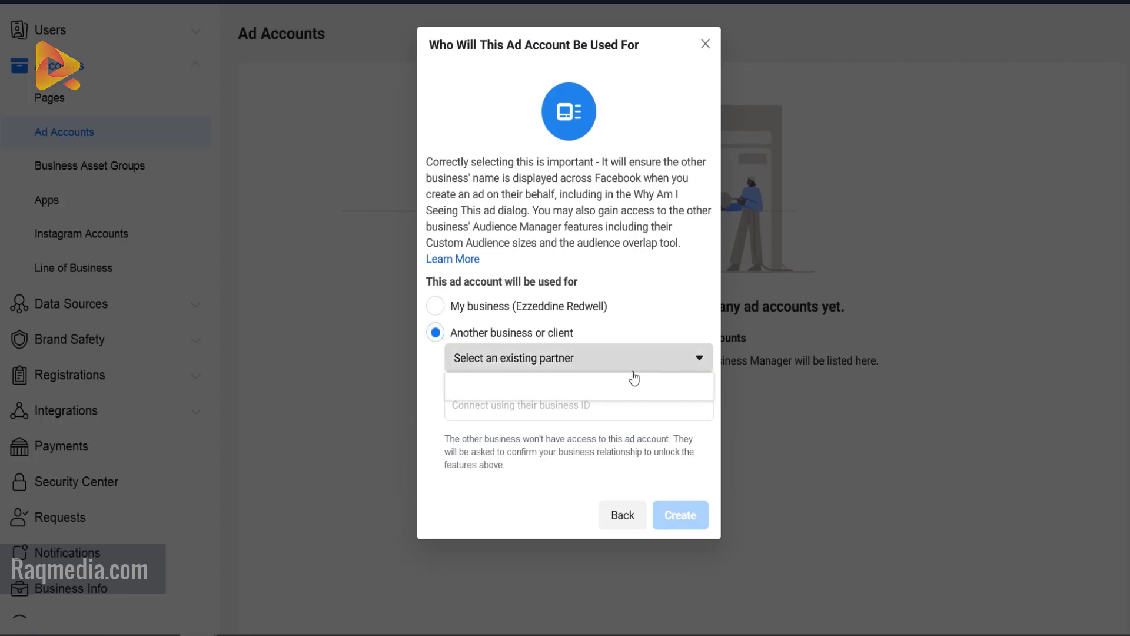
{"action": "left_click", "coordinate": [603, 405]}
{"action": "left_click", "coordinate": [594, 305]}
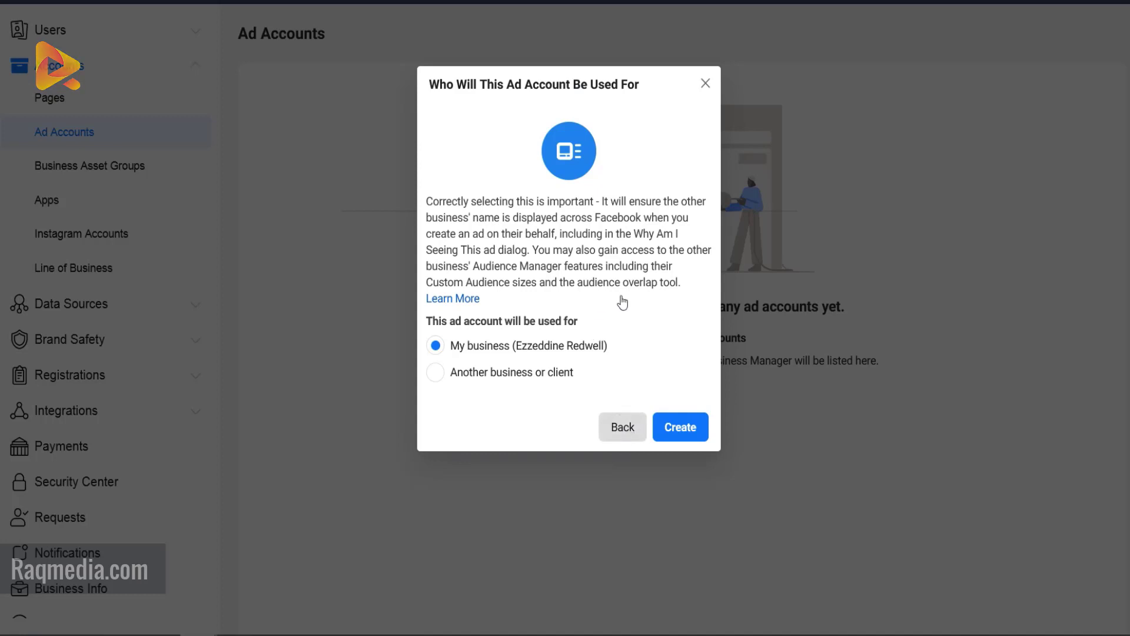
{"action": "left_click", "coordinate": [692, 428]}
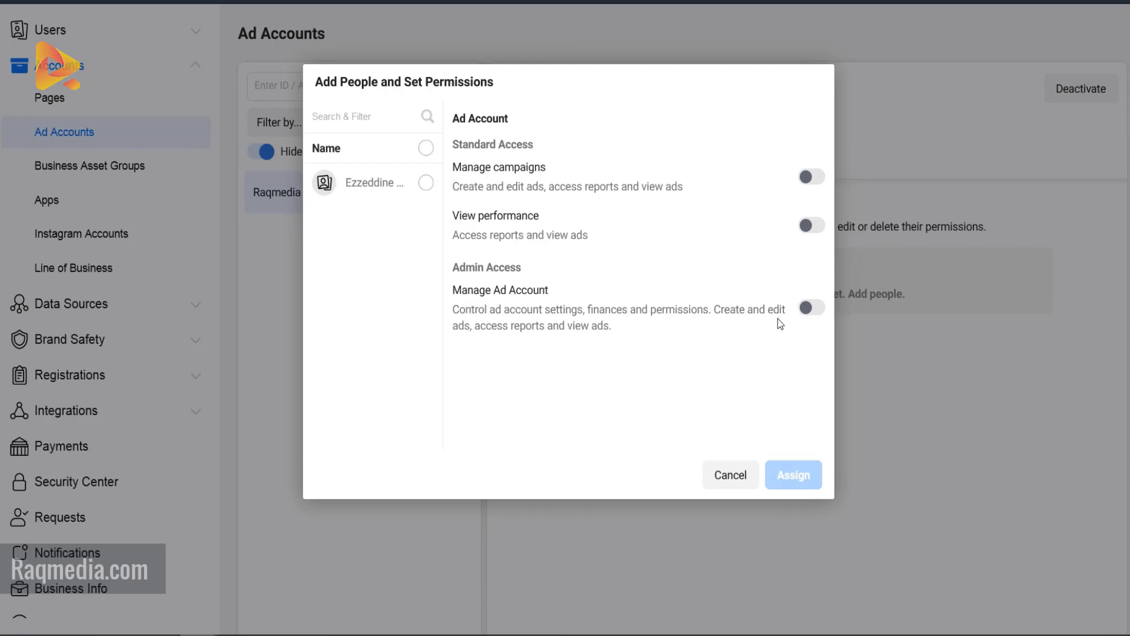
Assign the only listed person to the new ad account with Manage Ad Account admin access
{"action": "left_click", "coordinate": [384, 185]}
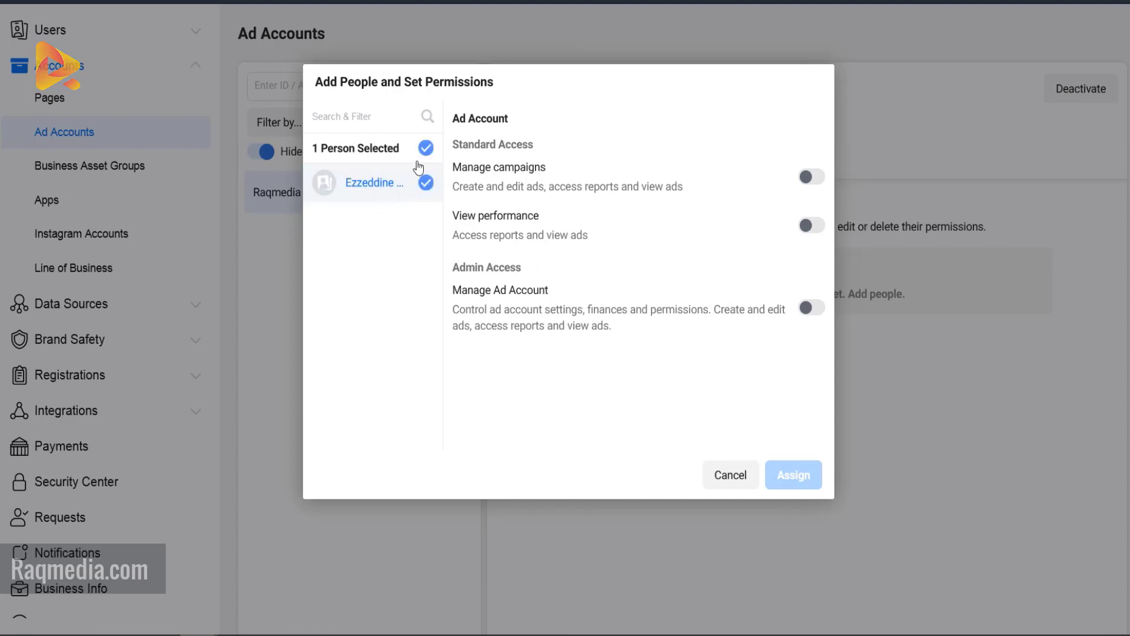
{"action": "left_click", "coordinate": [811, 177]}
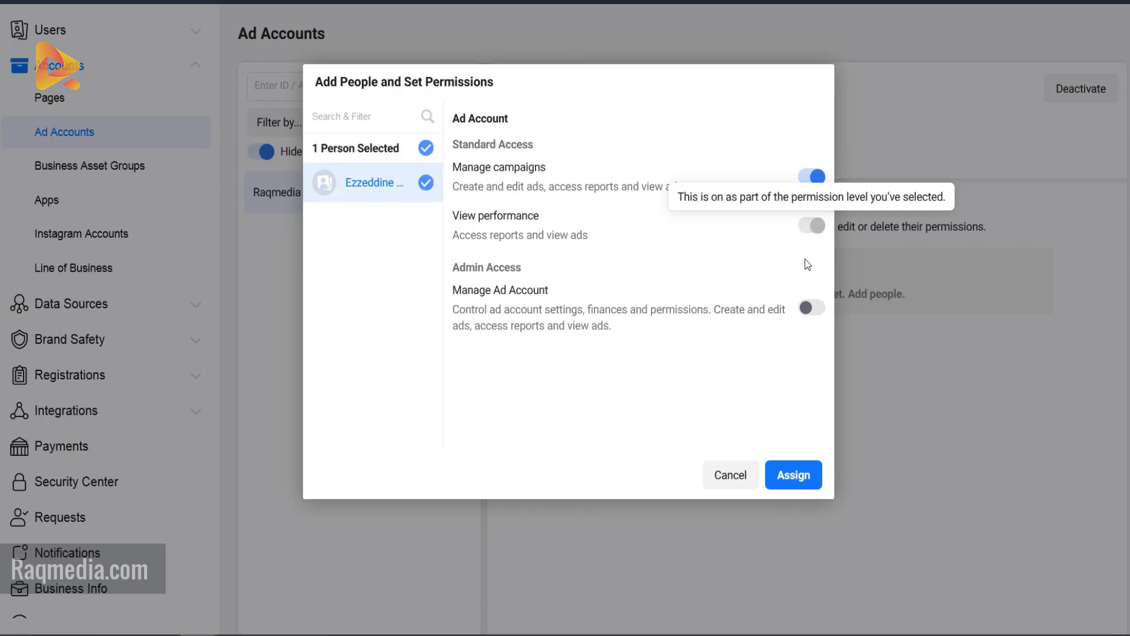
{"action": "left_click", "coordinate": [815, 308]}
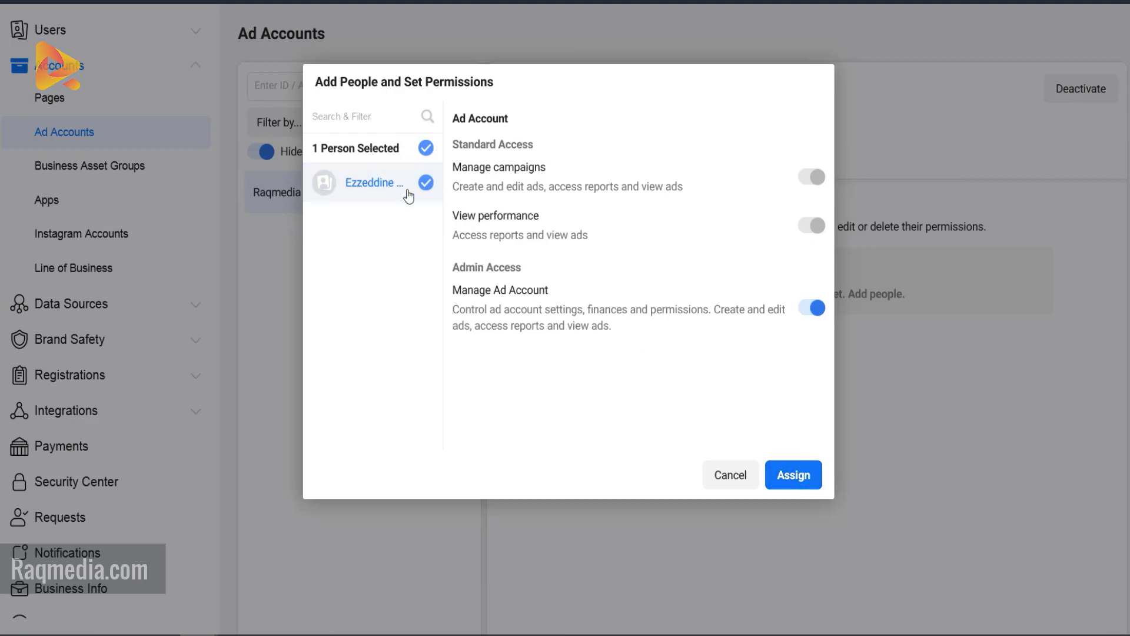
{"action": "left_click", "coordinate": [802, 481]}
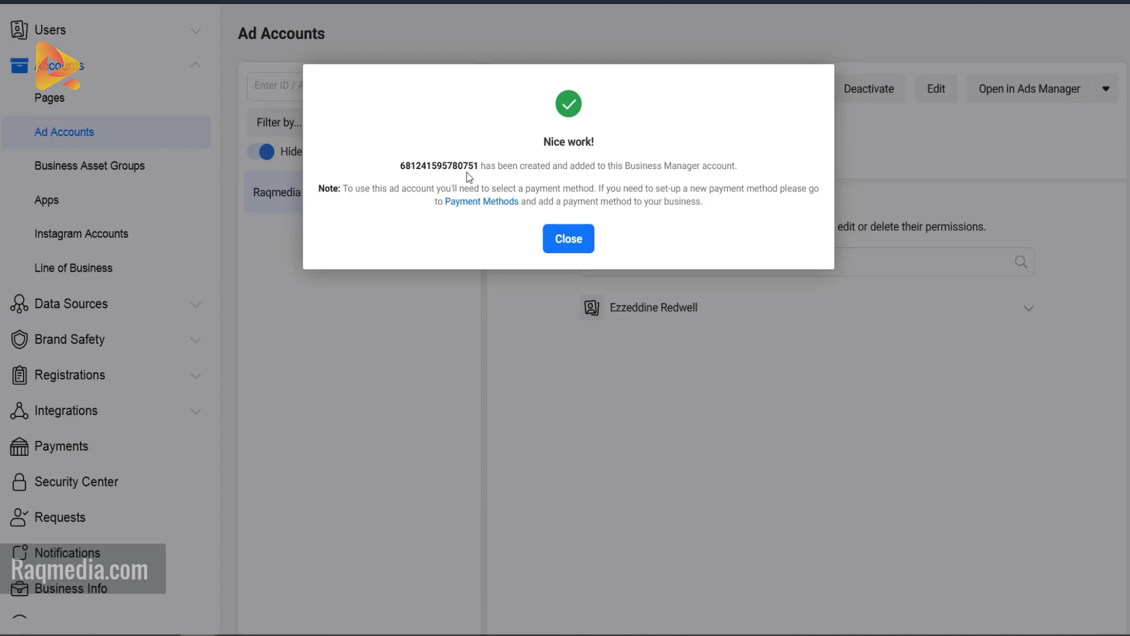
Read and close the ad account creation confirmation, and review the assigned person's permissions on the Raqmedia ad account
{"action": "double_click", "coordinate": [403, 162]}
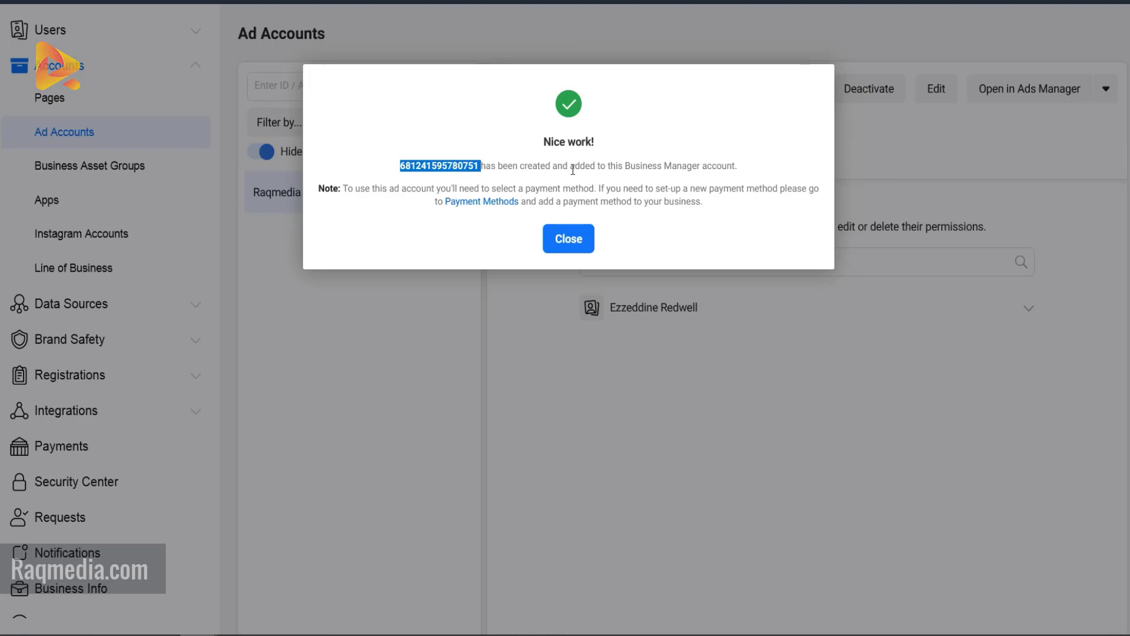
{"action": "left_click_drag", "start_coordinate": [625, 166], "coordinate": [761, 179]}
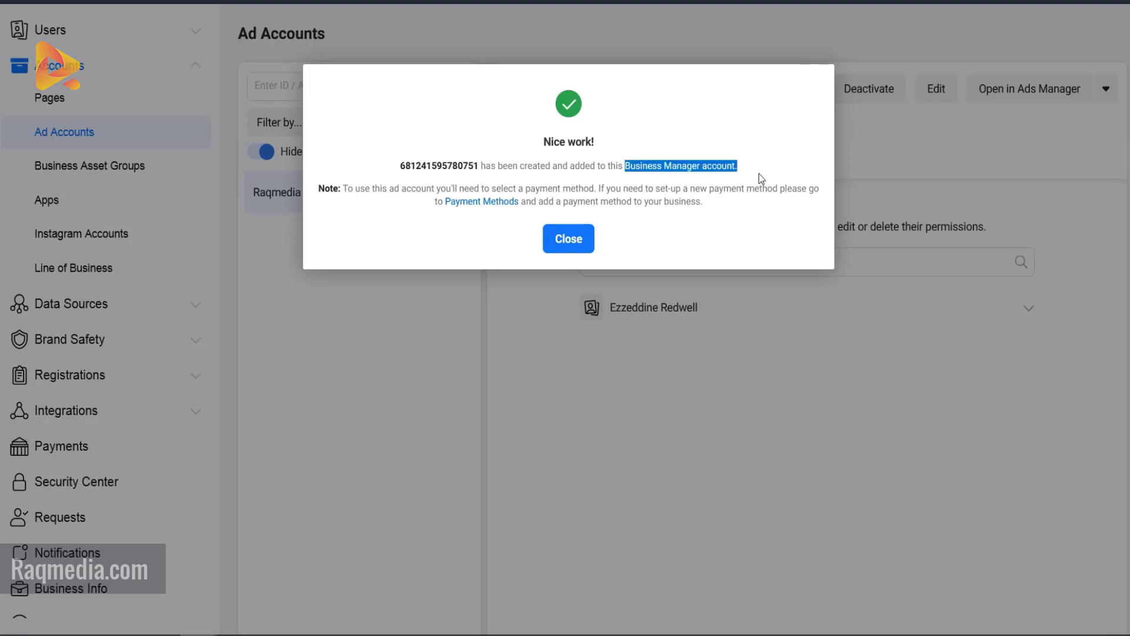
{"action": "left_click", "coordinate": [761, 179]}
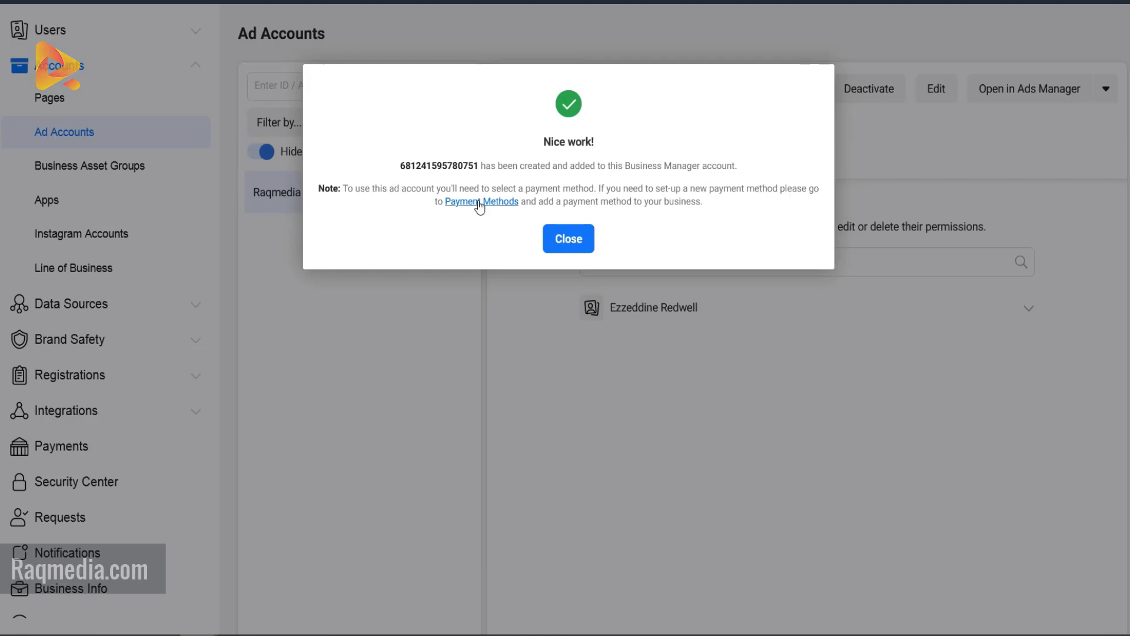
{"action": "left_click", "coordinate": [579, 247]}
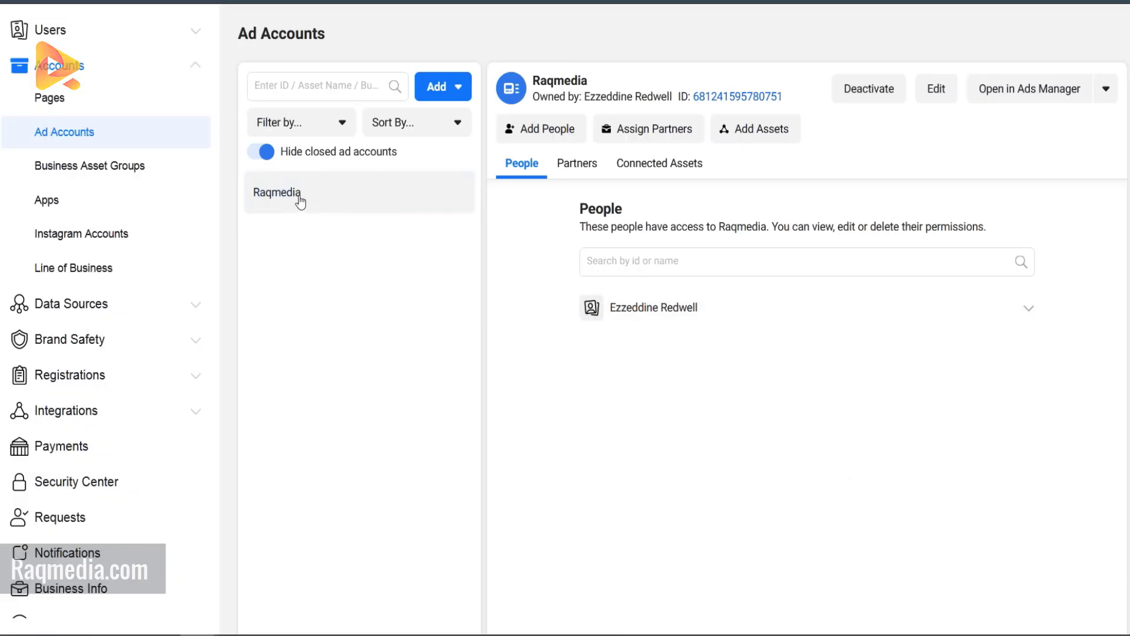
{"action": "left_click", "coordinate": [694, 309]}
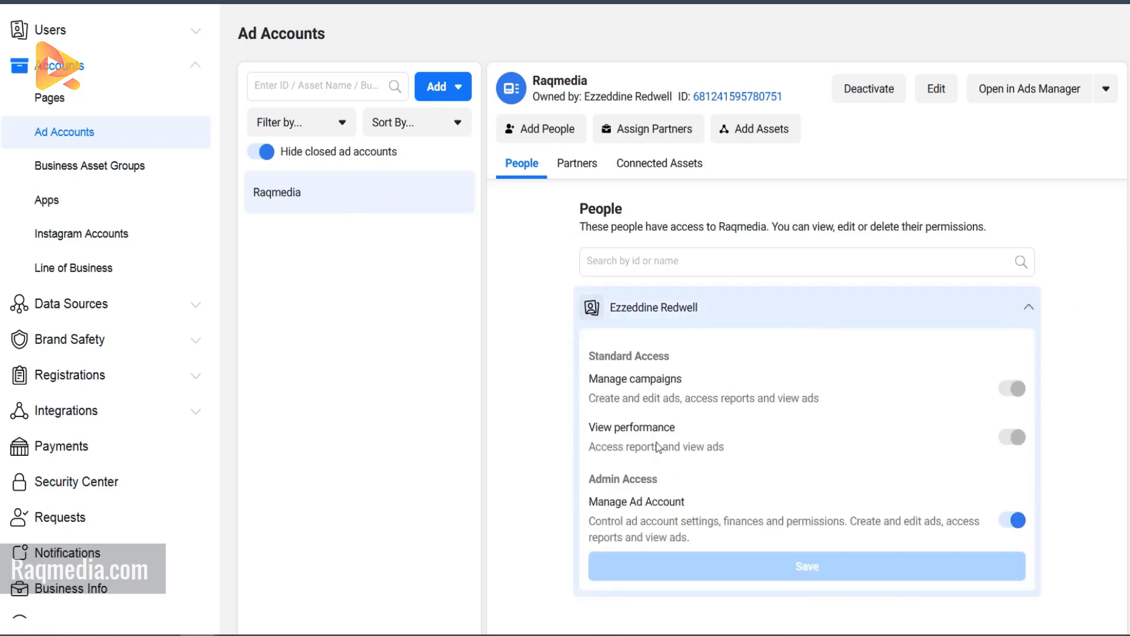
{"action": "left_click", "coordinate": [1027, 307]}
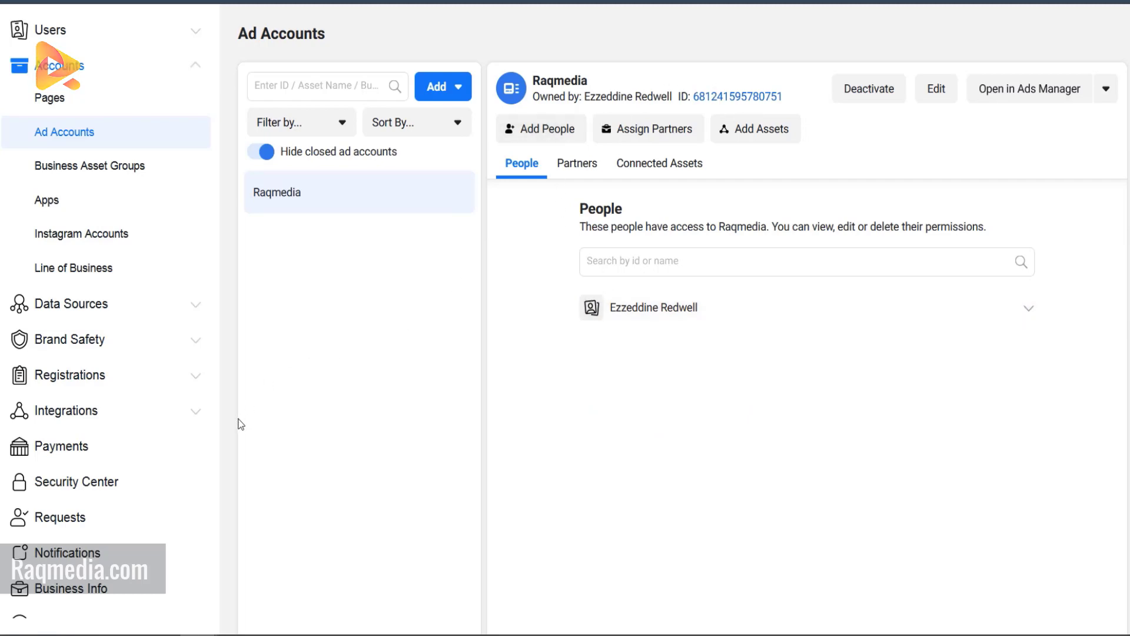
Examine the billing country, currency and card fields required for a new payment method, and cancel without adding one
{"action": "left_click", "coordinate": [68, 450]}
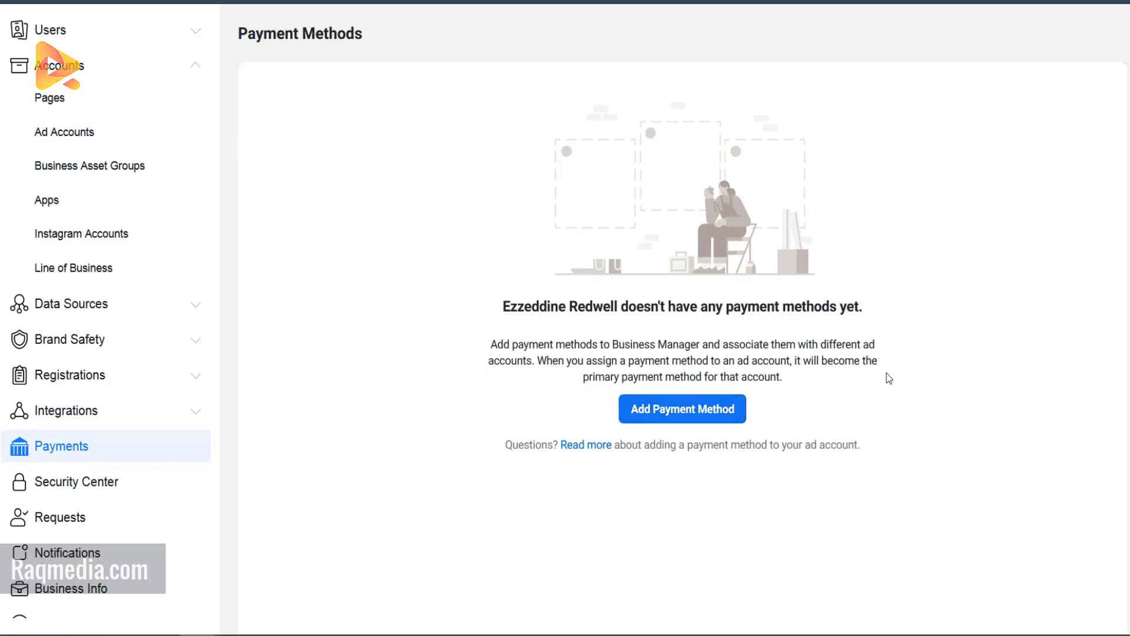
{"action": "left_click", "coordinate": [730, 418]}
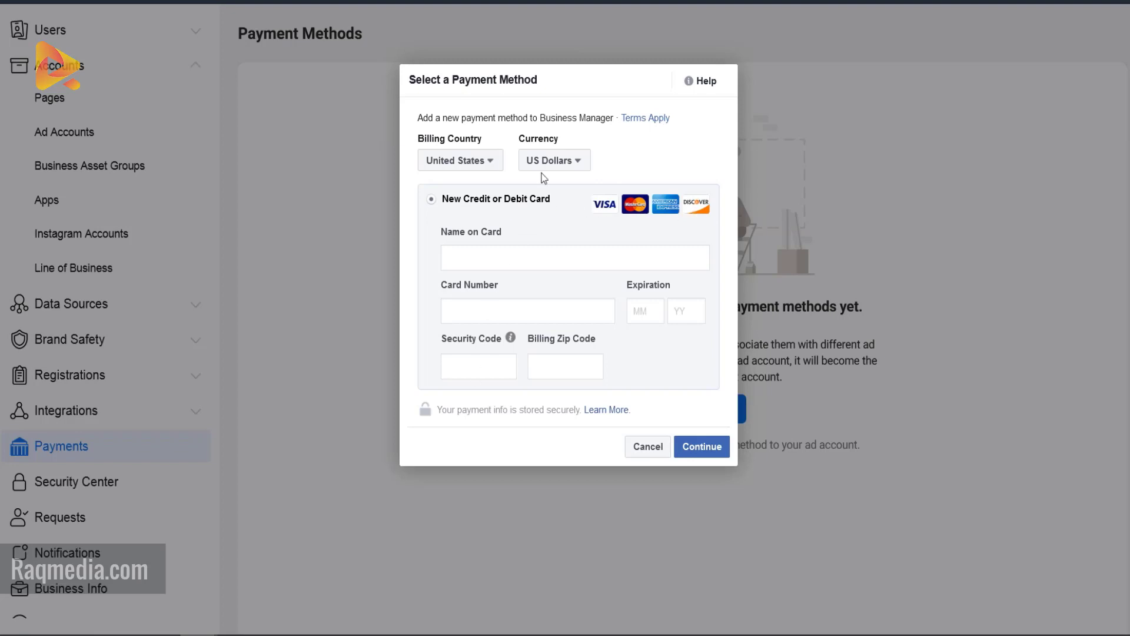
{"action": "left_click", "coordinate": [479, 158]}
{"action": "left_click", "coordinate": [486, 158]}
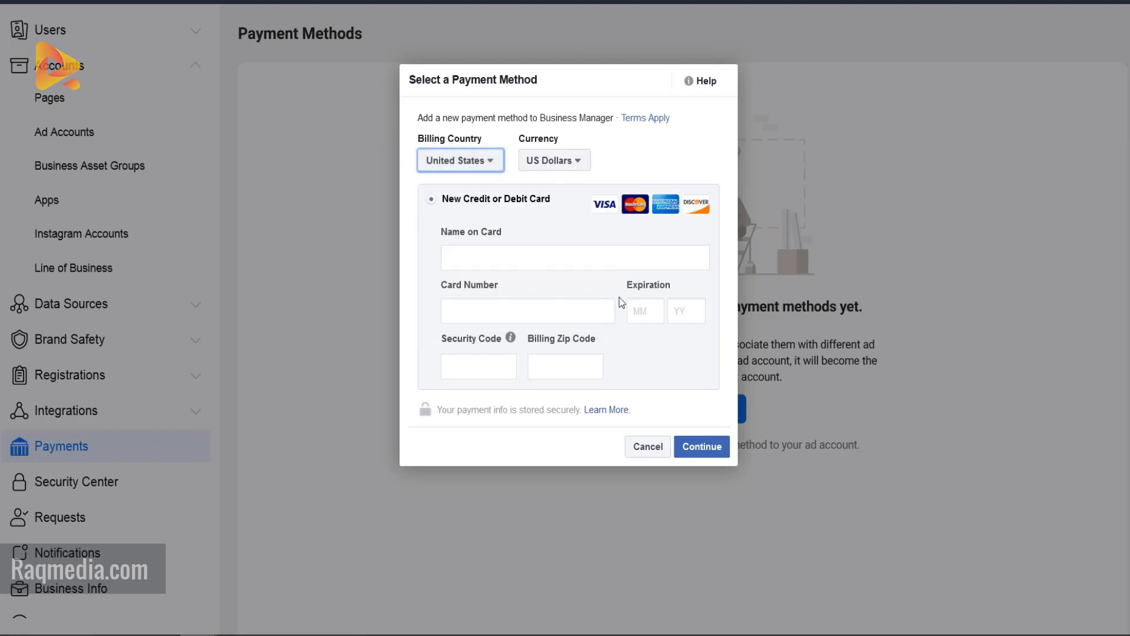
{"action": "left_click", "coordinate": [659, 449]}
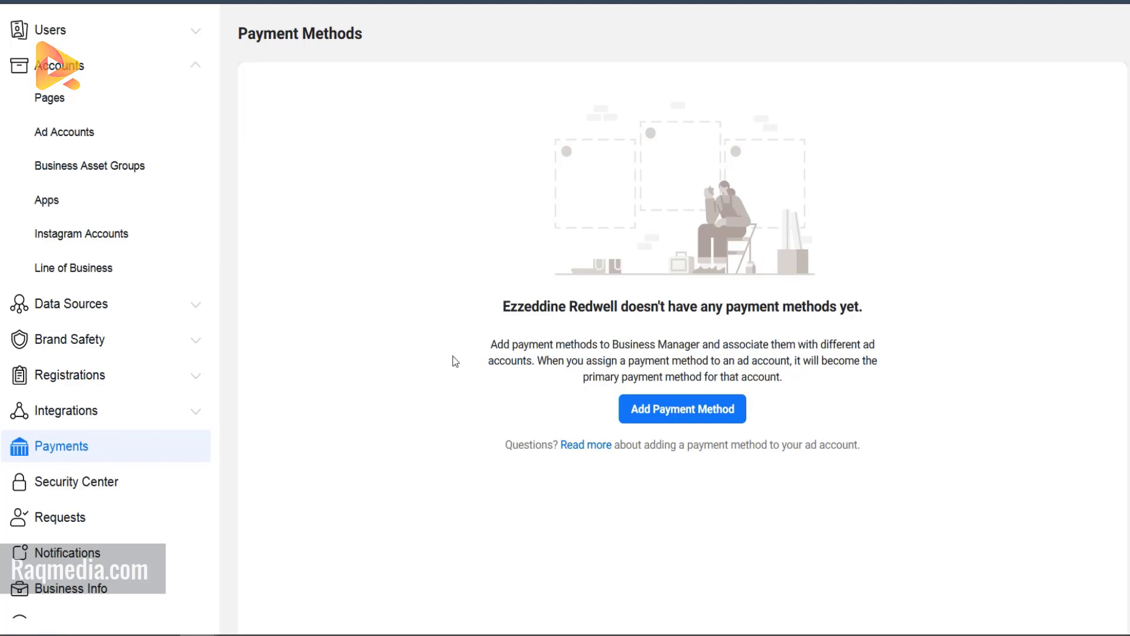
{"action": "left_click", "coordinate": [198, 416]}
{"action": "left_click", "coordinate": [196, 418]}
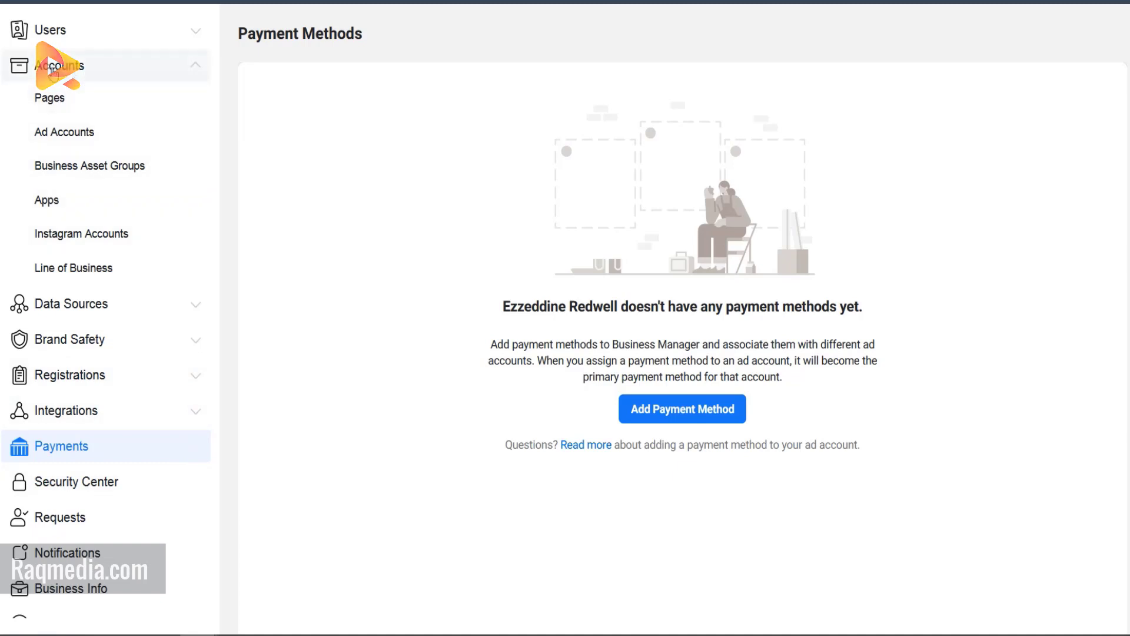
Go to the business's Pages and view the form for adding an existing Facebook Page, closing it without submitting
{"action": "left_click", "coordinate": [82, 106]}
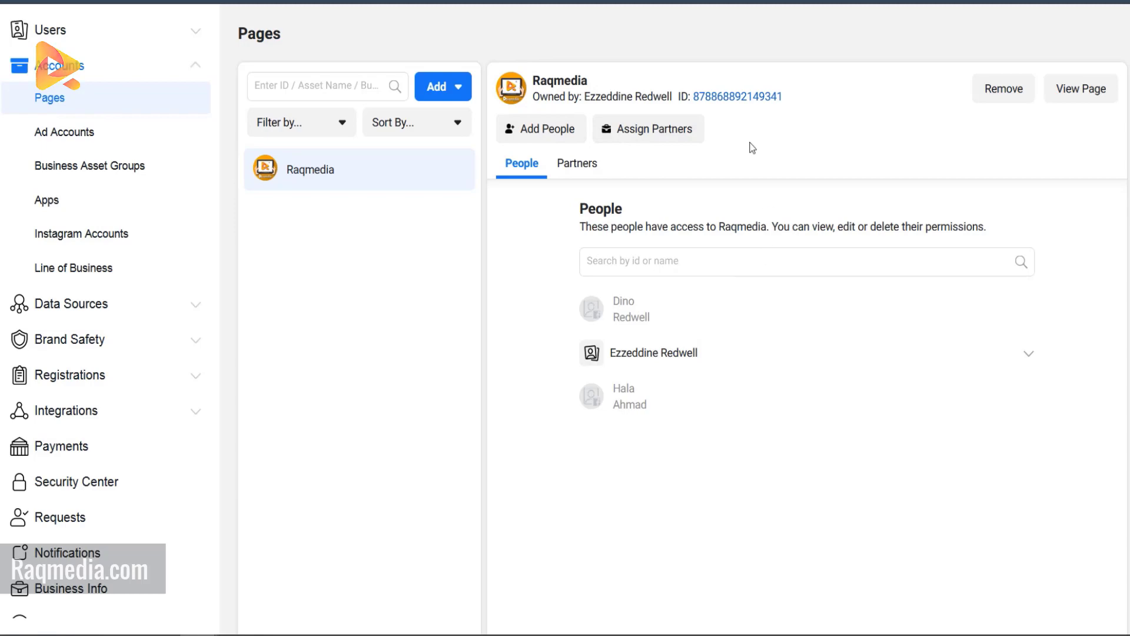
{"action": "left_click", "coordinate": [460, 87]}
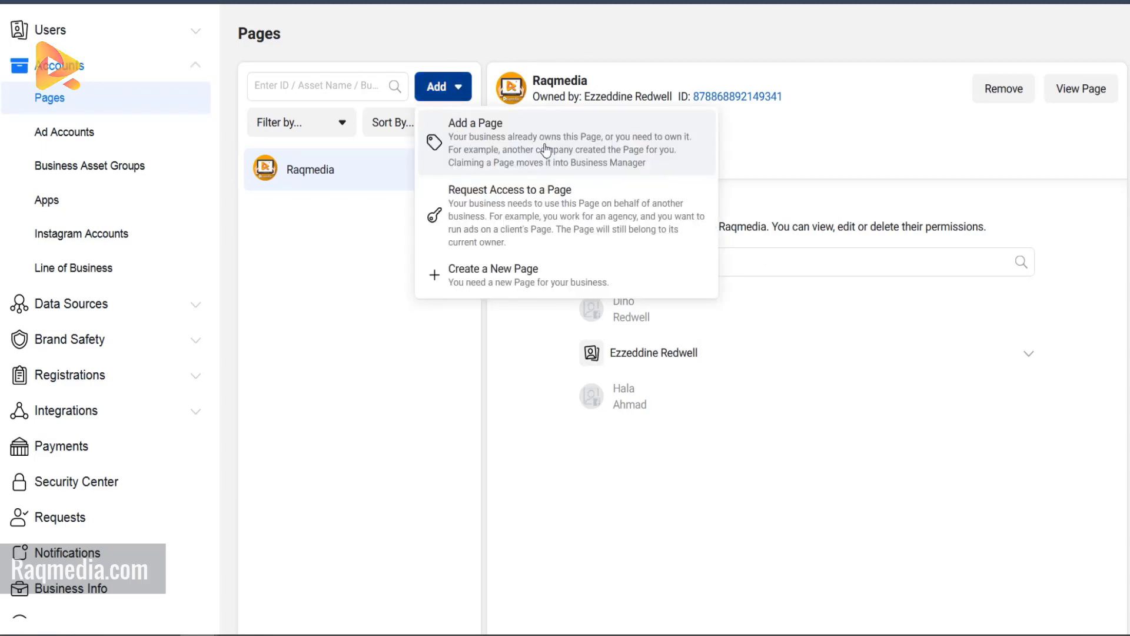
{"action": "left_click", "coordinate": [468, 128]}
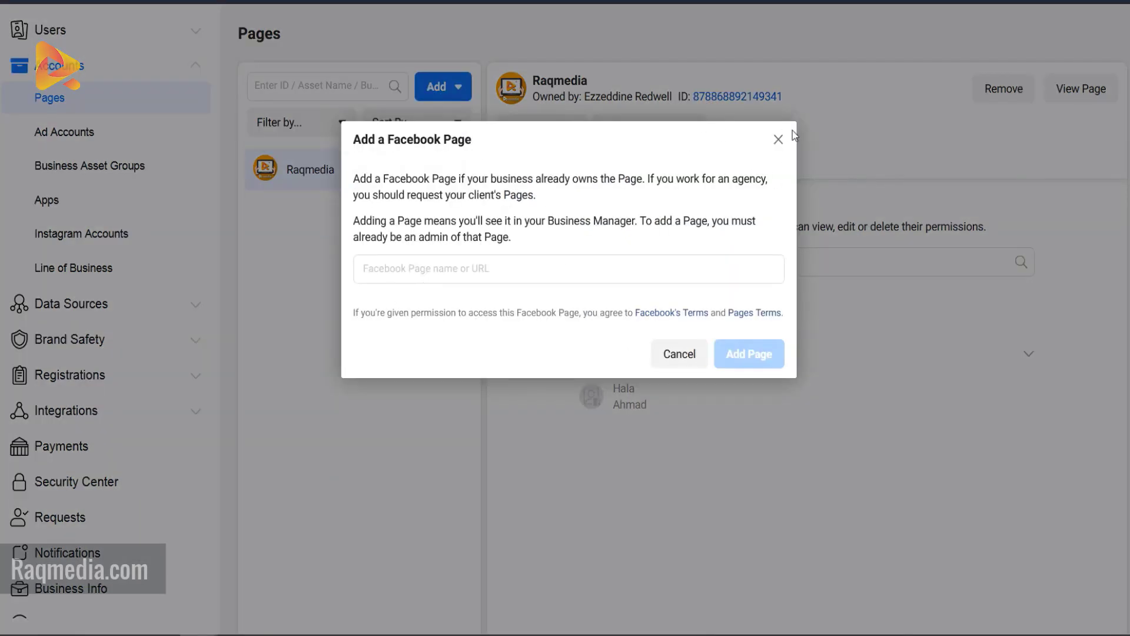
{"action": "left_click", "coordinate": [778, 139]}
Add the existing Facebook Page RaQ Deals to the business by searching for "raq", and close the confirmation
{"action": "left_click", "coordinate": [442, 86]}
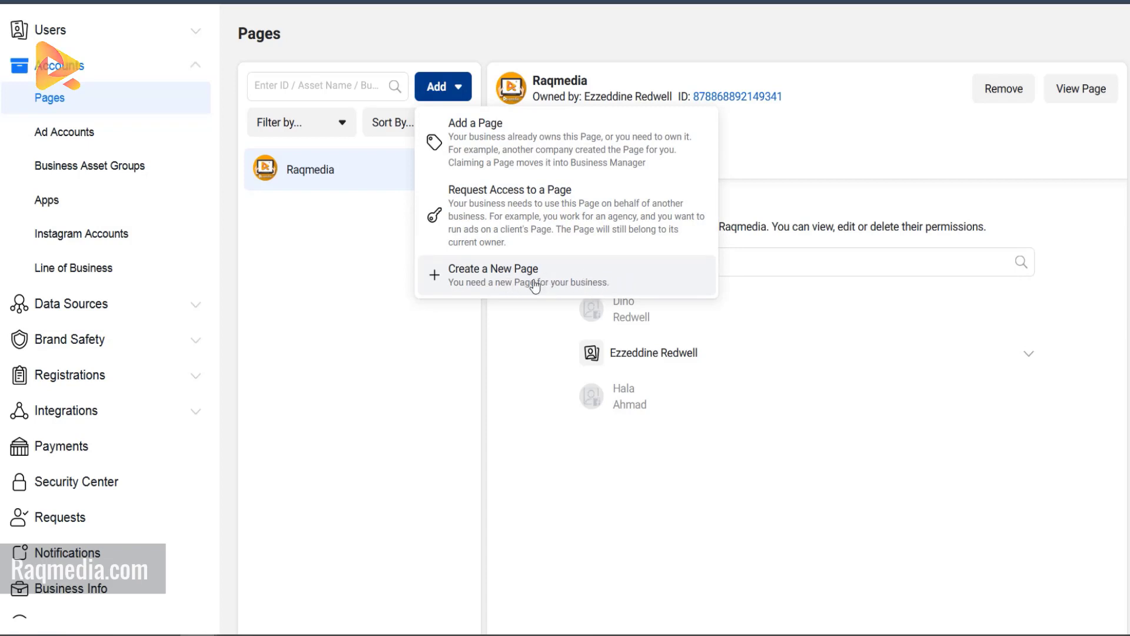
{"action": "left_click", "coordinate": [507, 137]}
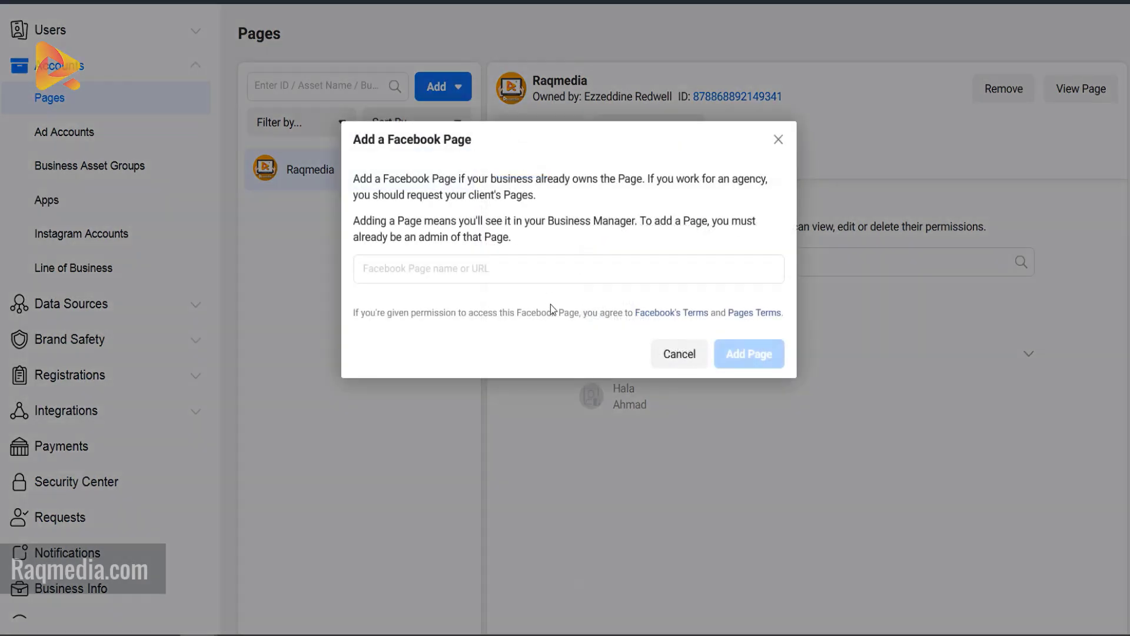
{"action": "left_click", "coordinate": [541, 270]}
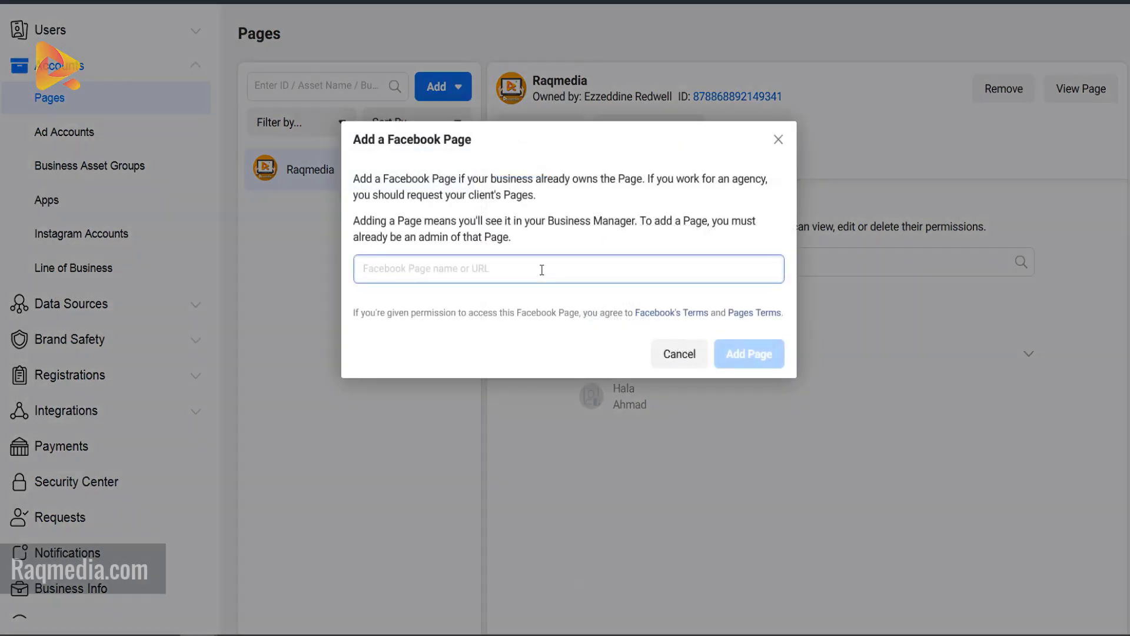
{"action": "type", "text": "raq"}
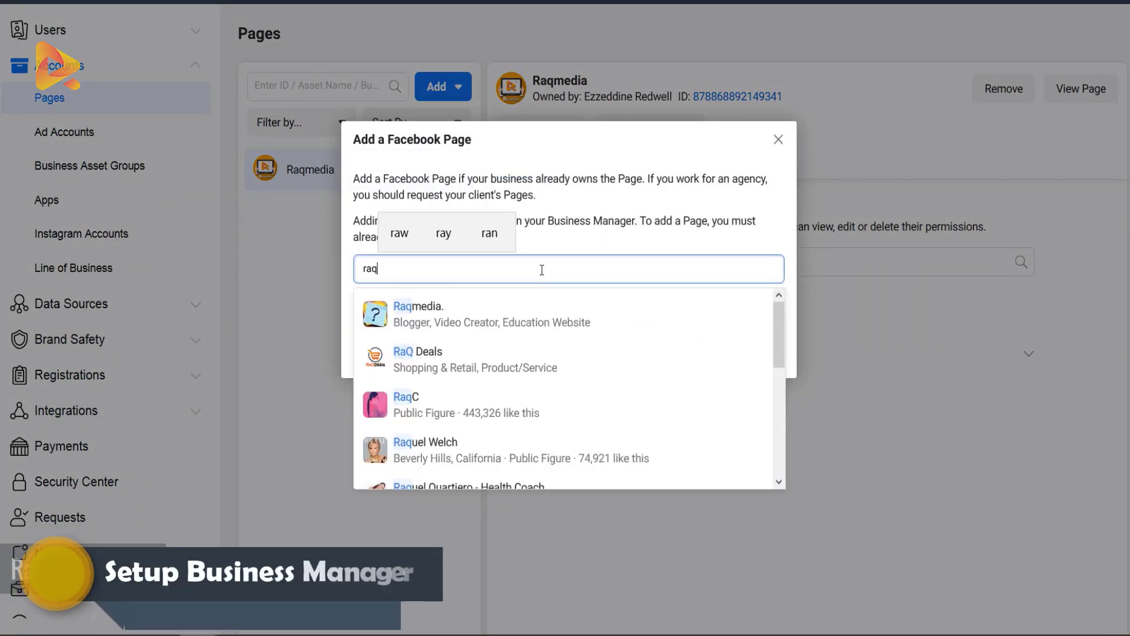
{"action": "left_click", "coordinate": [435, 363]}
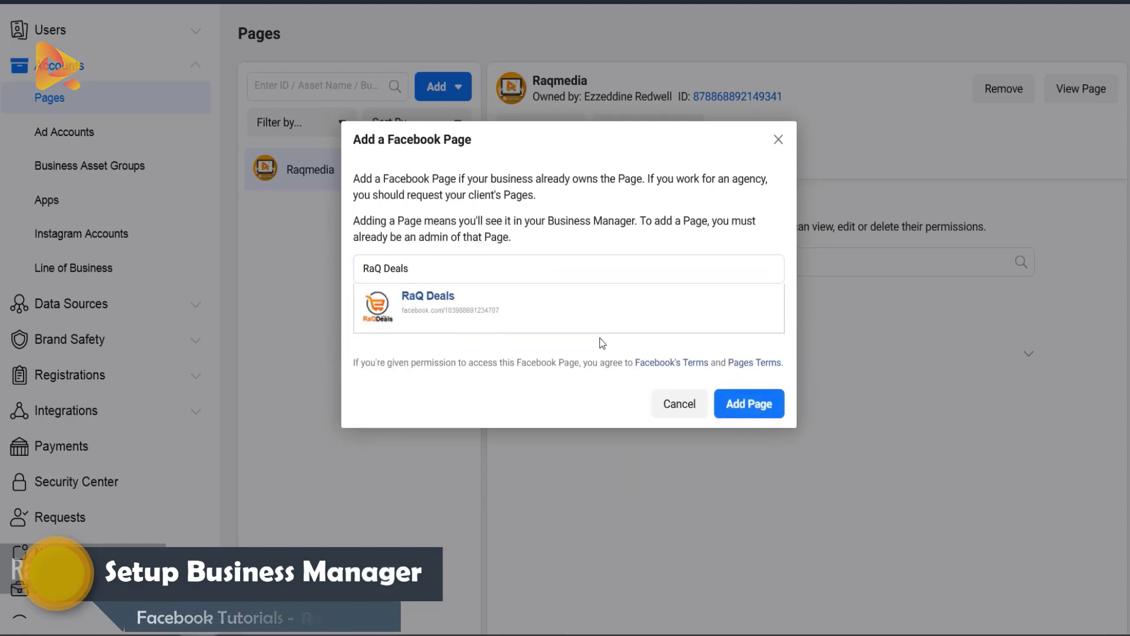
{"action": "left_click", "coordinate": [761, 412]}
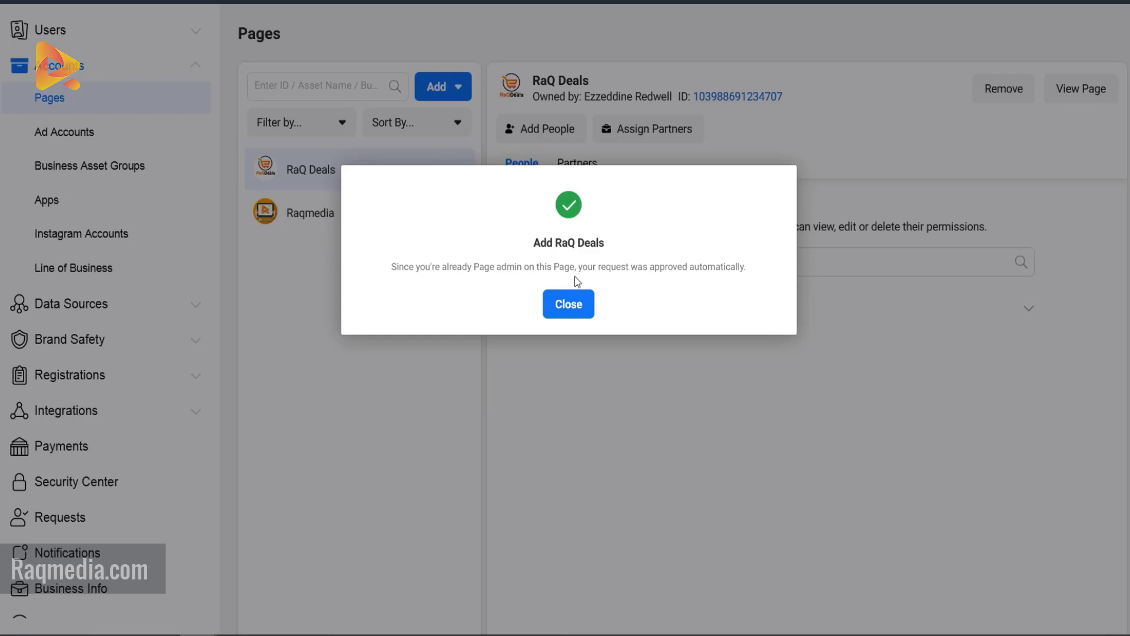
{"action": "left_click", "coordinate": [577, 317]}
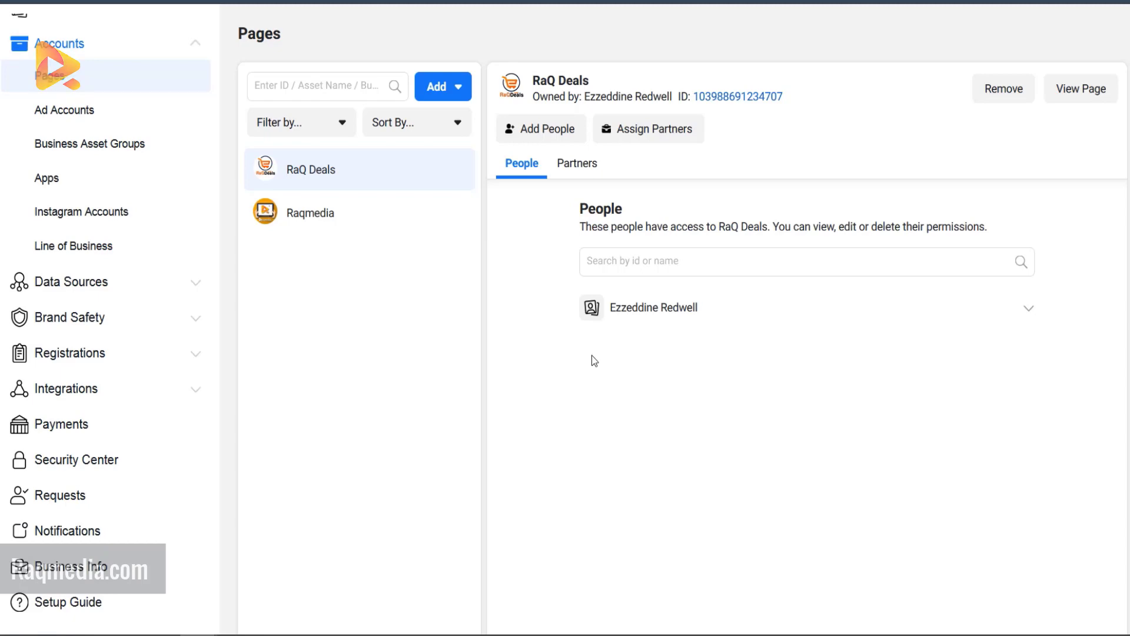
Open the form for adding a new payment method to the business in the payment settings
{"action": "left_click", "coordinate": [78, 433]}
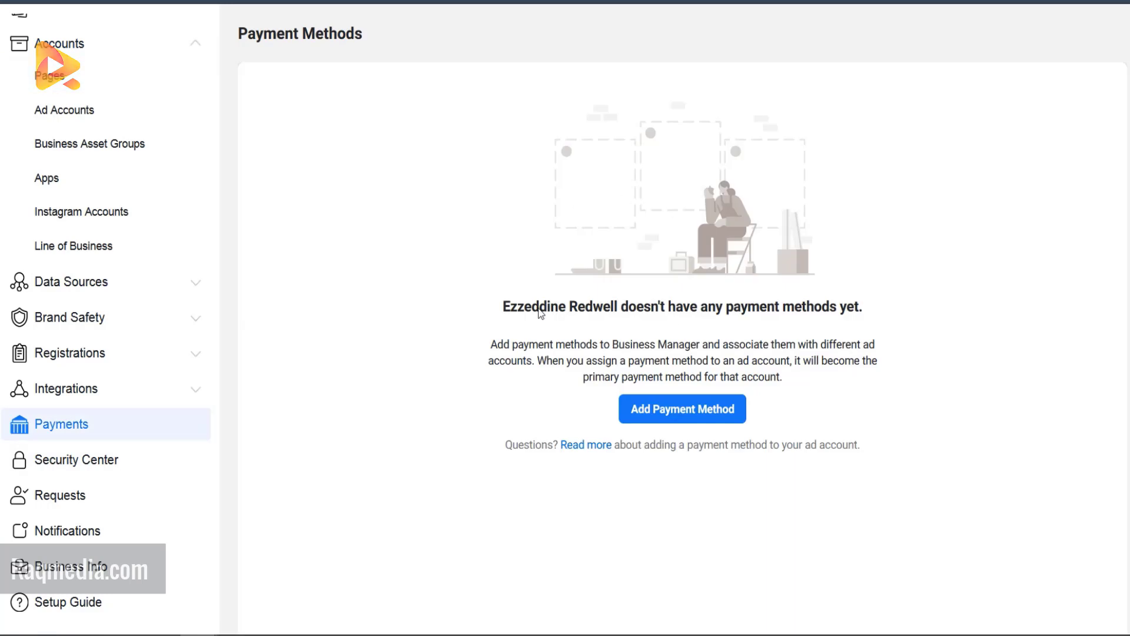
{"action": "left_click", "coordinate": [730, 409]}
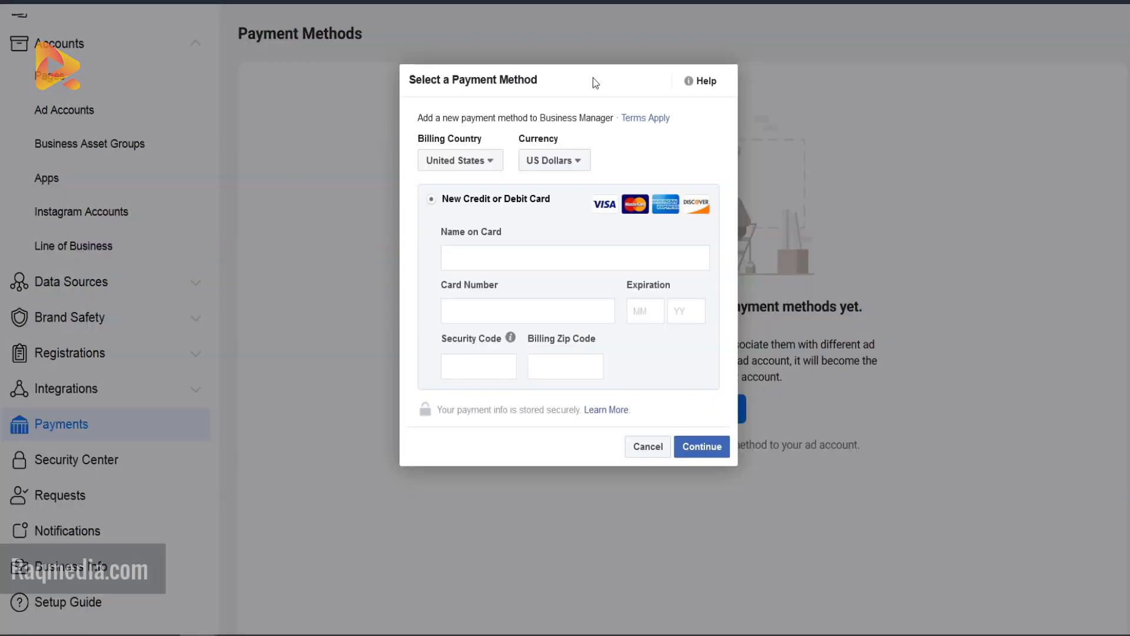